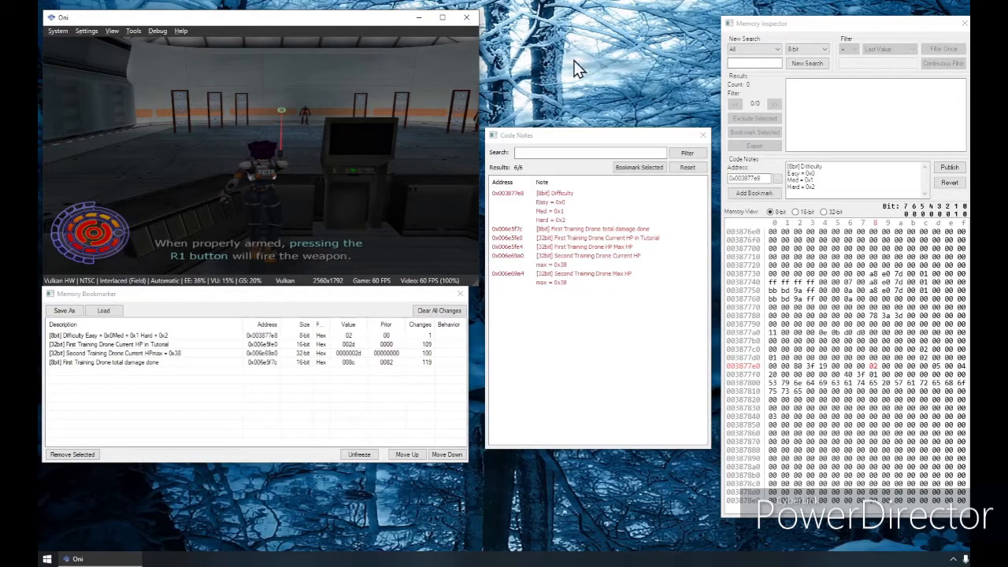
Step: Start a new 16-bit search over System Memory and show the memory view in 16-bit
click(760, 48)
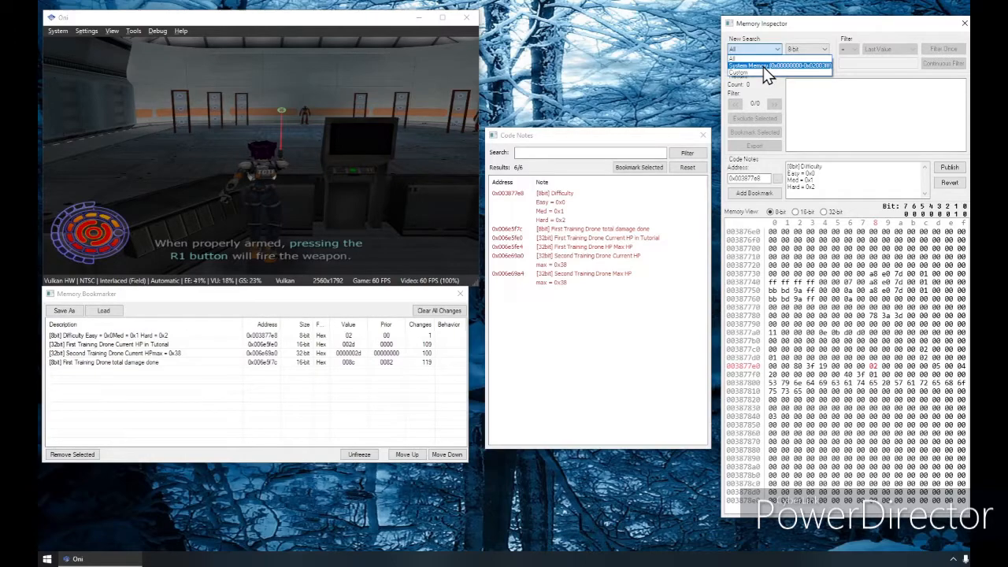
click(763, 67)
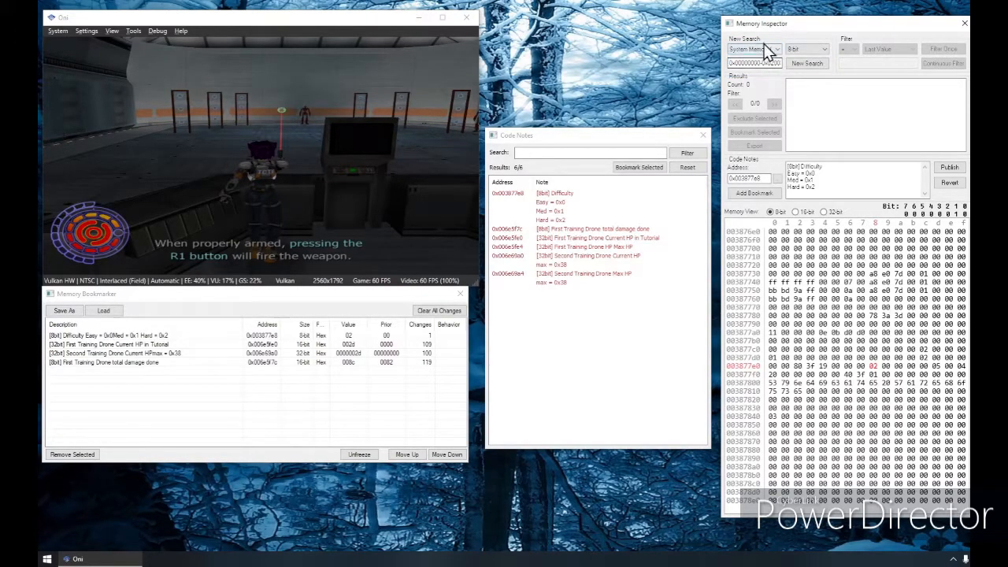
click(805, 65)
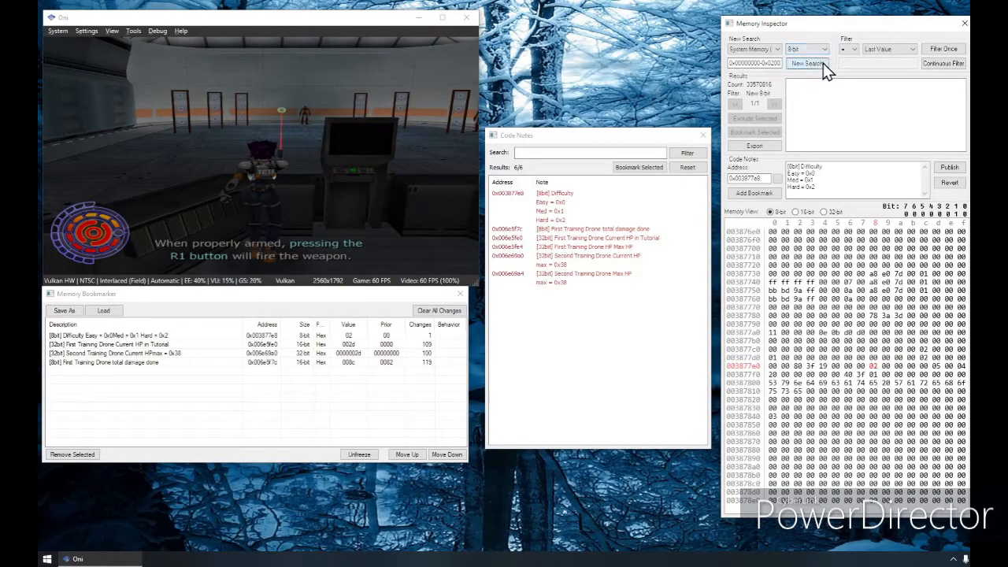
click(818, 49)
click(814, 68)
click(816, 64)
click(811, 50)
click(800, 67)
click(796, 212)
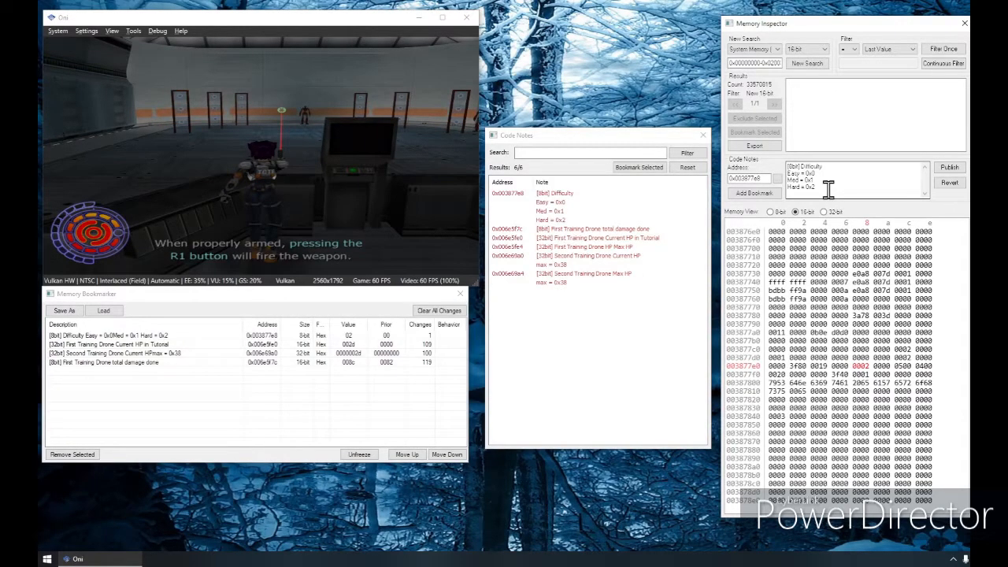
Step: Repeatedly filter the search results for values less than the last value, firing the weapon in the game between passes
click(849, 48)
click(847, 69)
click(848, 49)
click(860, 78)
click(945, 50)
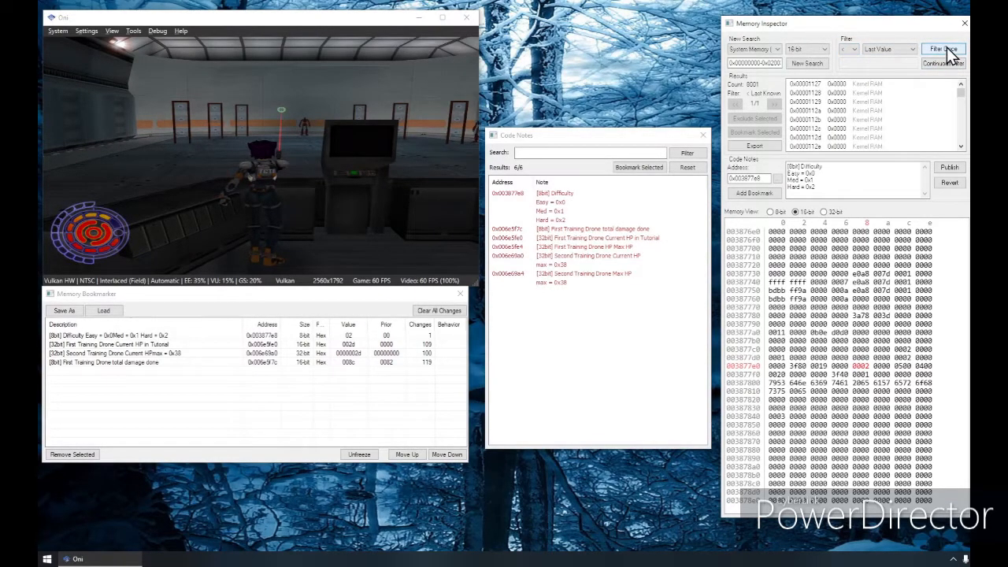
click(945, 49)
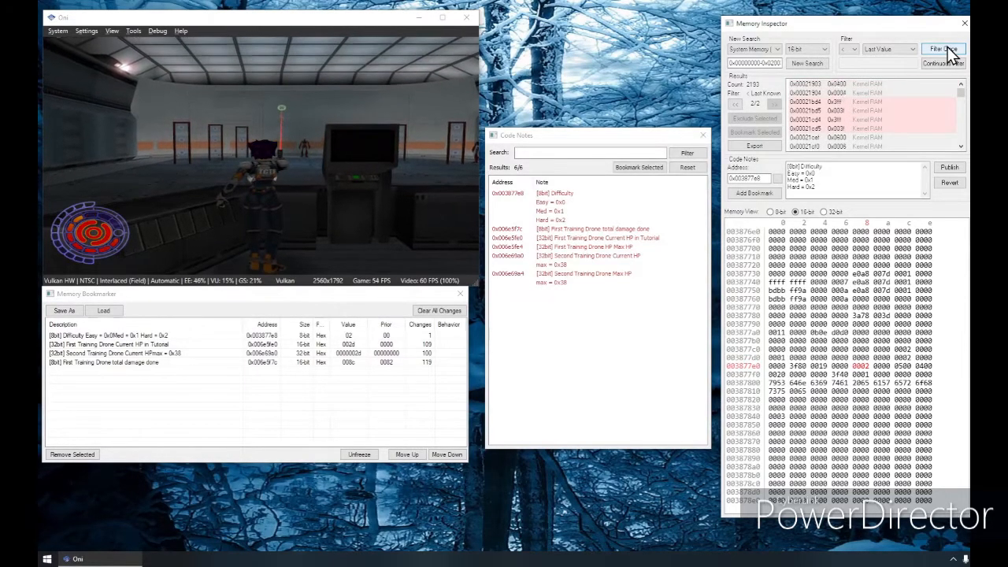
click(947, 46)
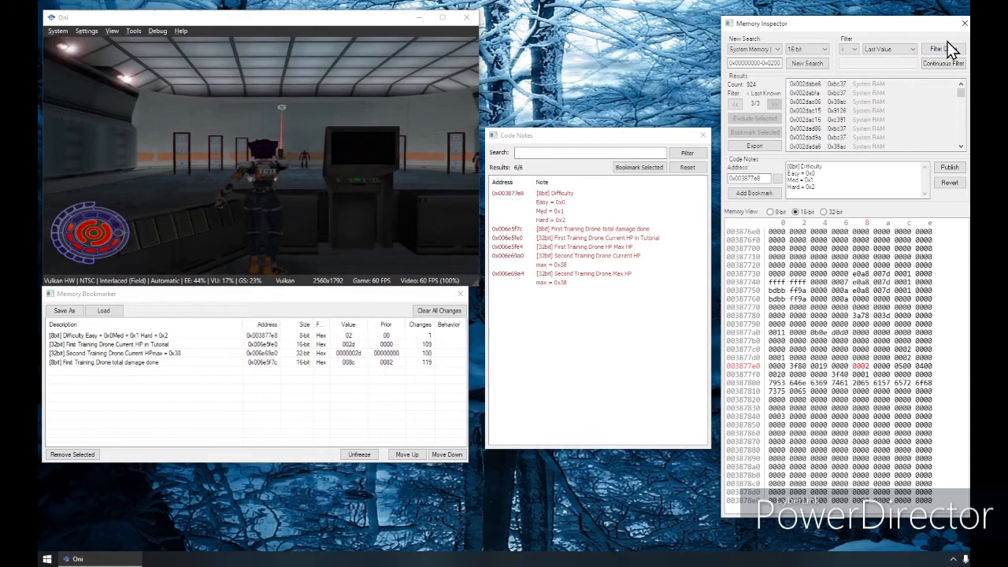
click(942, 49)
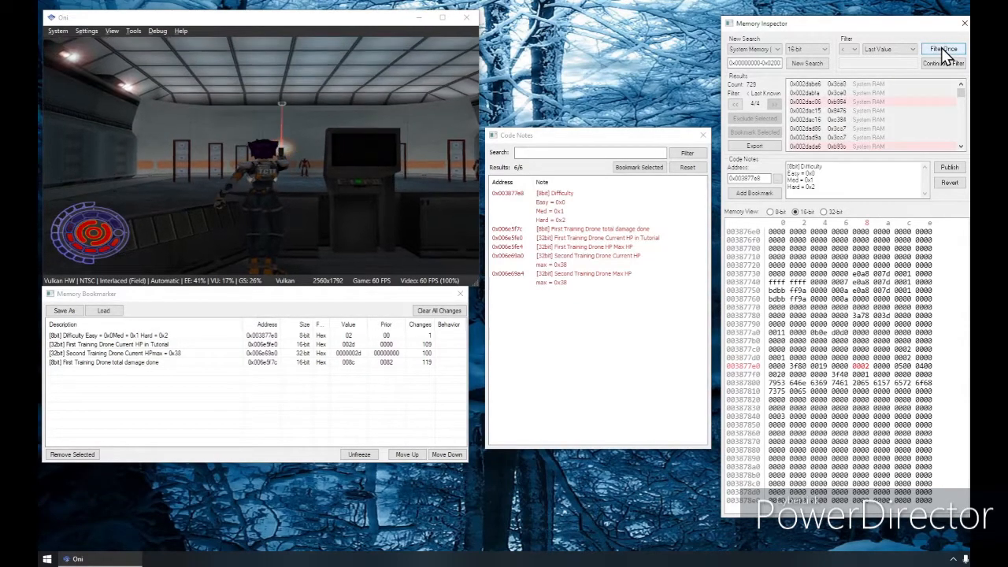
click(944, 48)
Step: Filter for values equal to the last value, running the filter continuously while moving in the game, and stop it
click(849, 49)
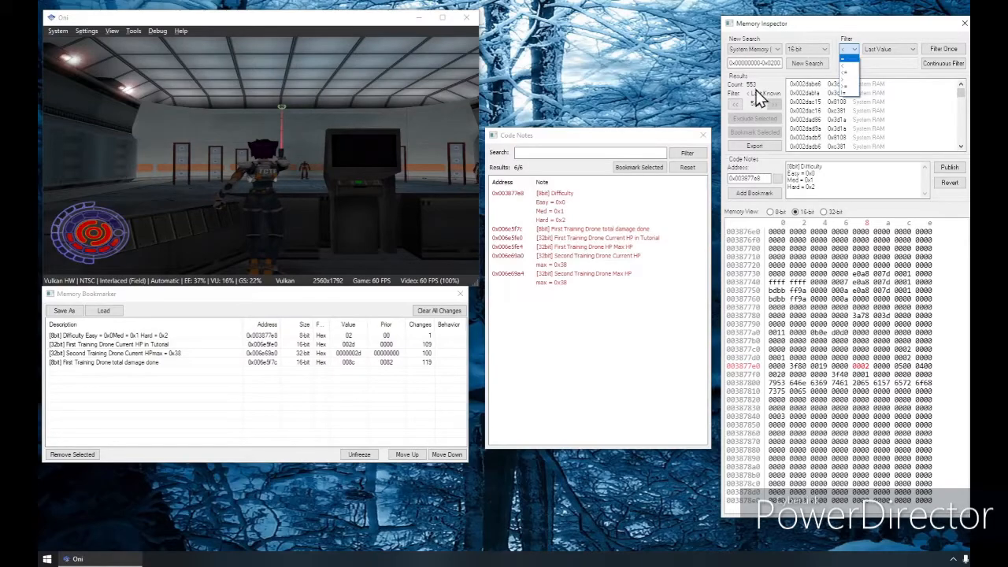
click(848, 59)
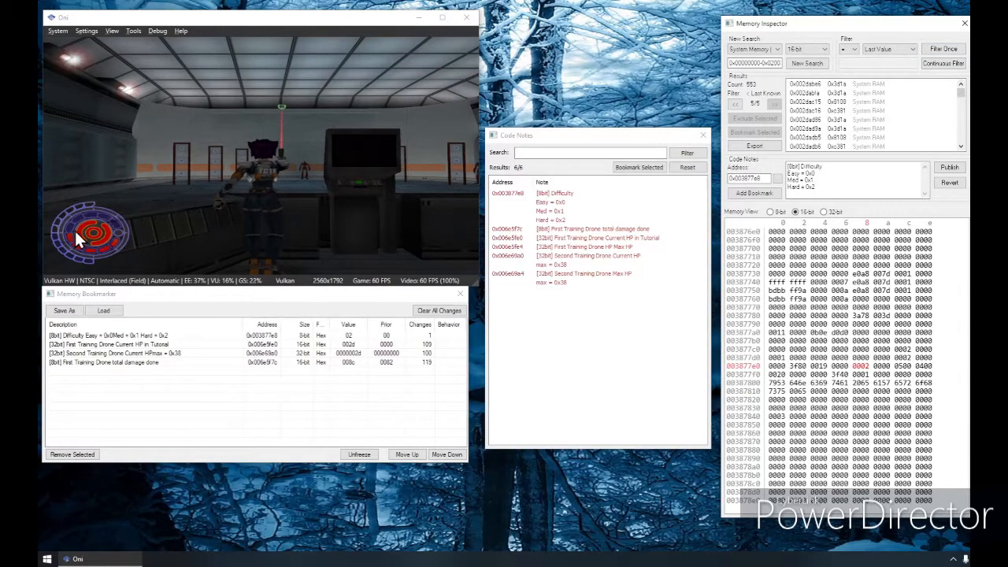
click(939, 50)
click(939, 50)
click(939, 65)
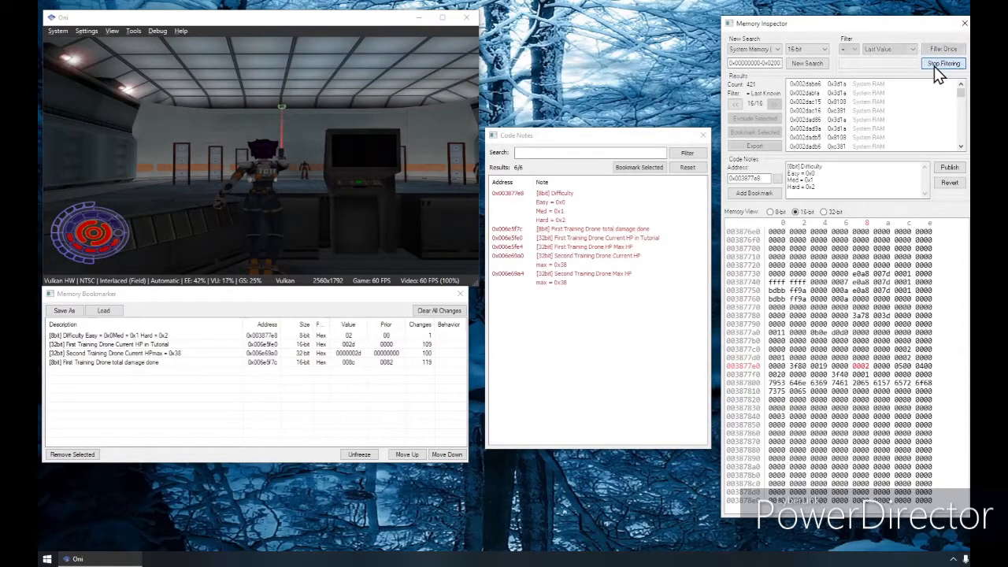
click(376, 131)
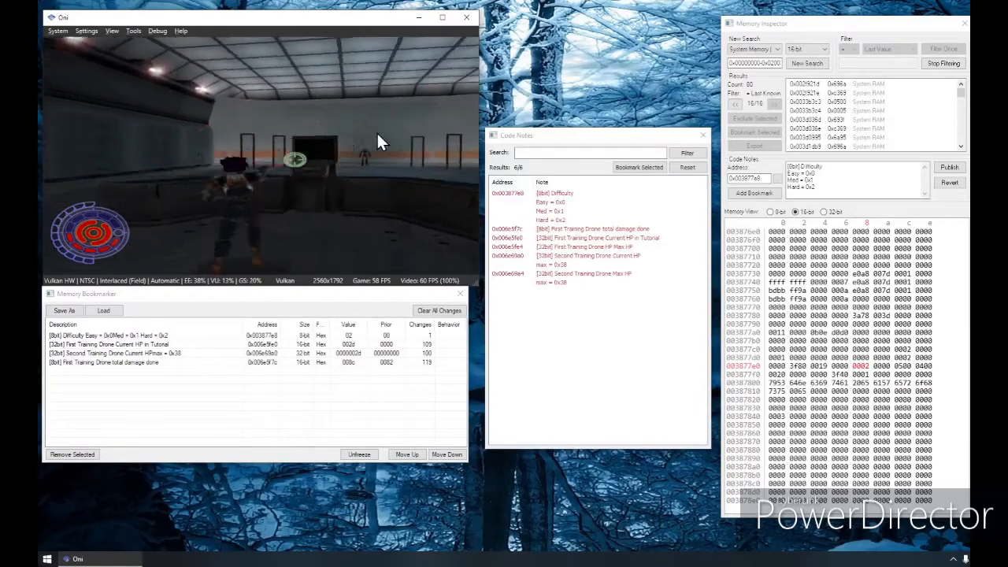
click(944, 63)
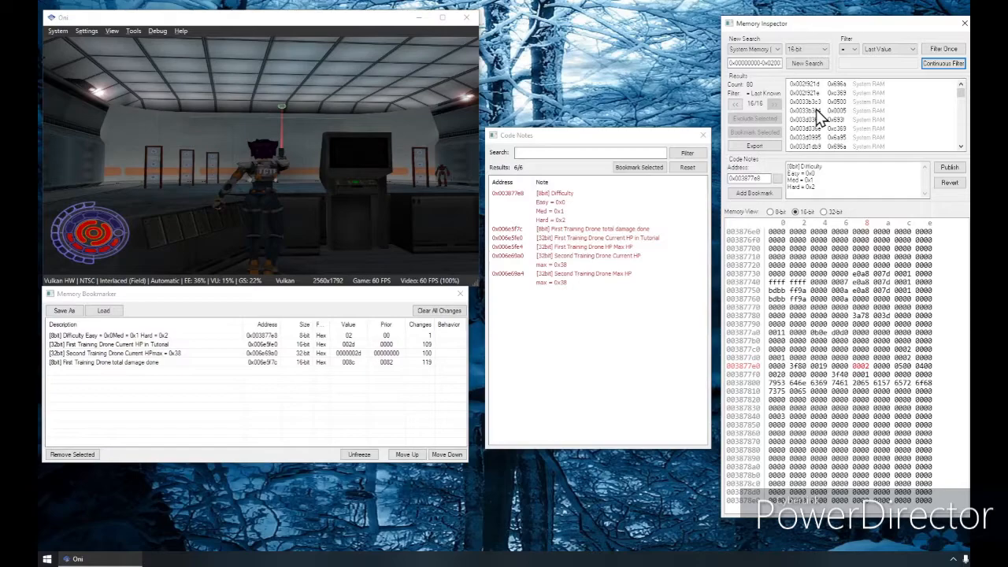
Step: Filter the results once for values equal to Last Value Minus 0x1
click(846, 49)
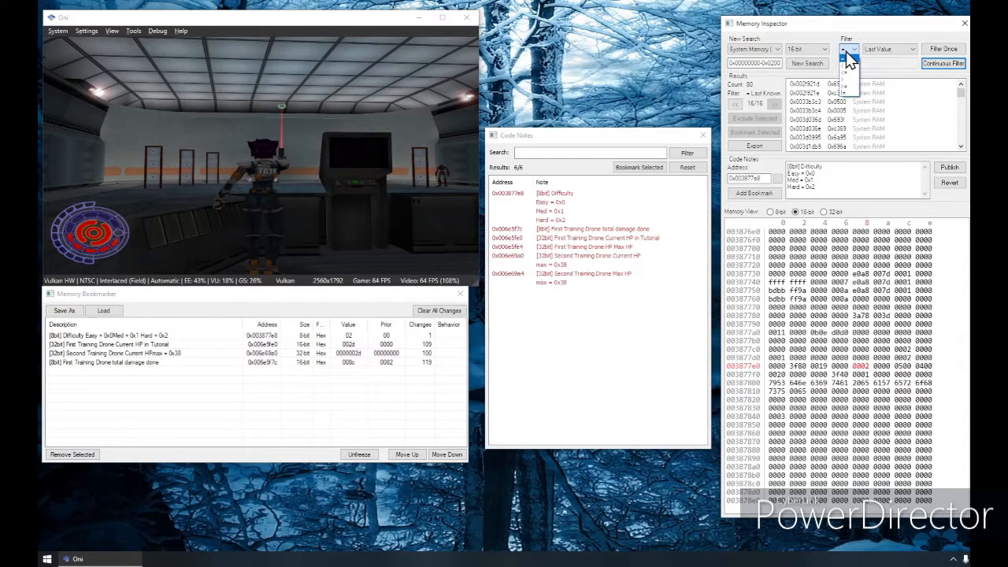
click(849, 55)
click(903, 47)
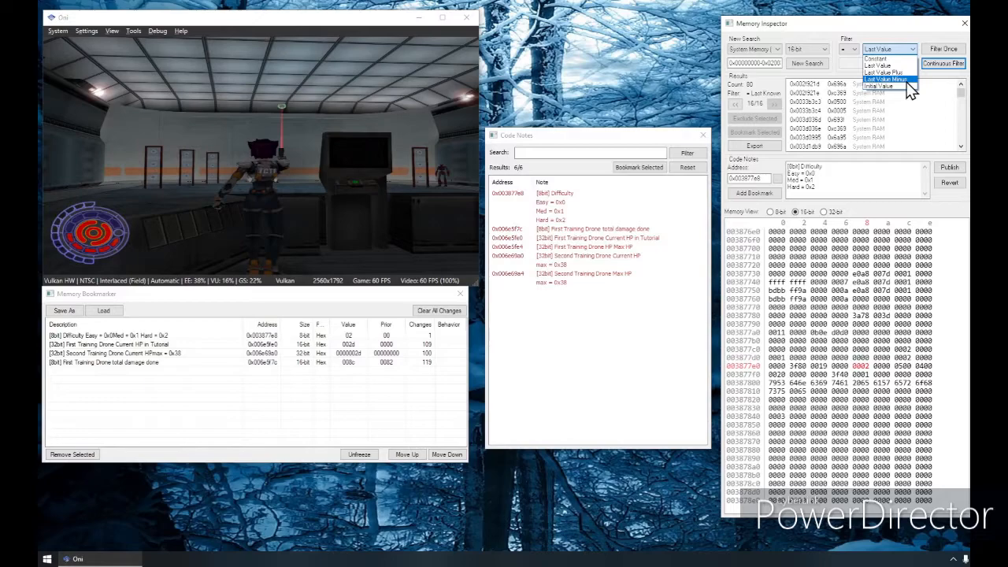
click(907, 80)
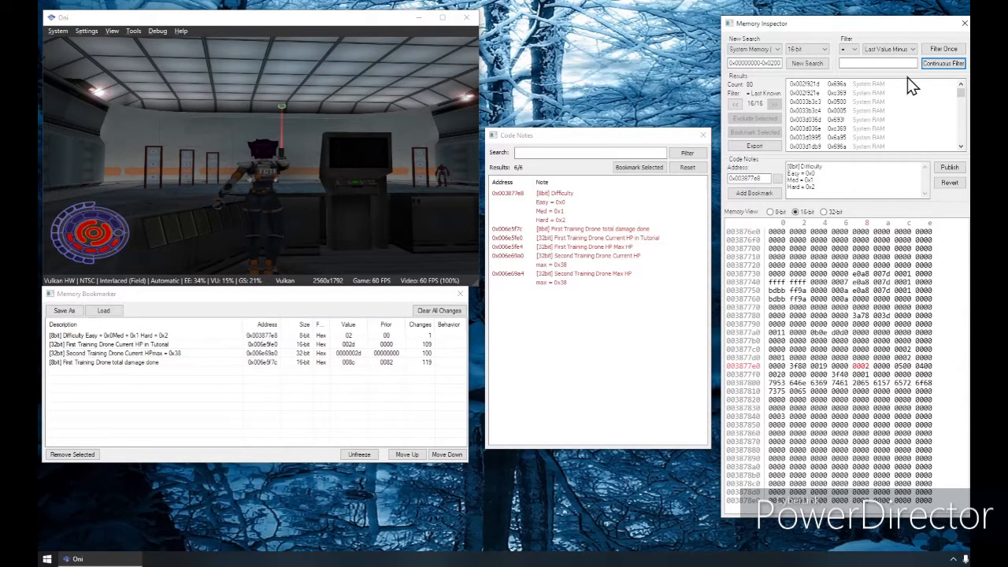
click(854, 63)
text(0x1)
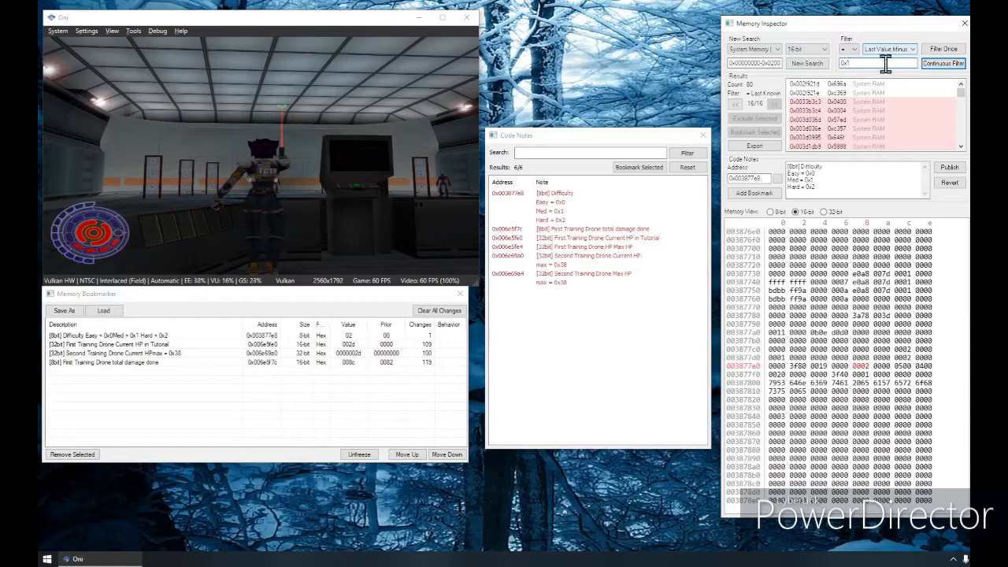
click(937, 50)
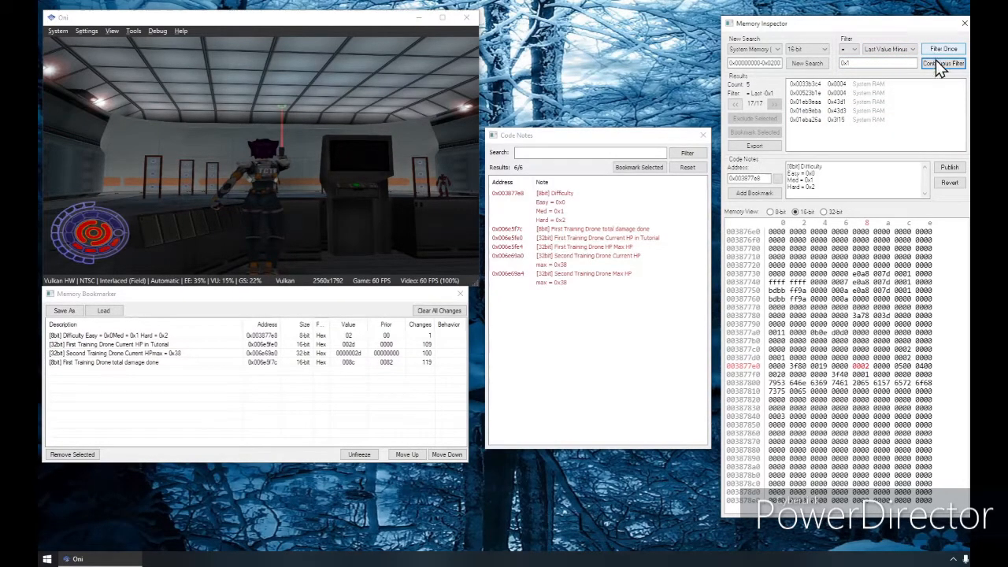
Step: Narrow the results further by reapplying the decrease-by-0x1 filter as more shots are fired
click(938, 63)
click(931, 68)
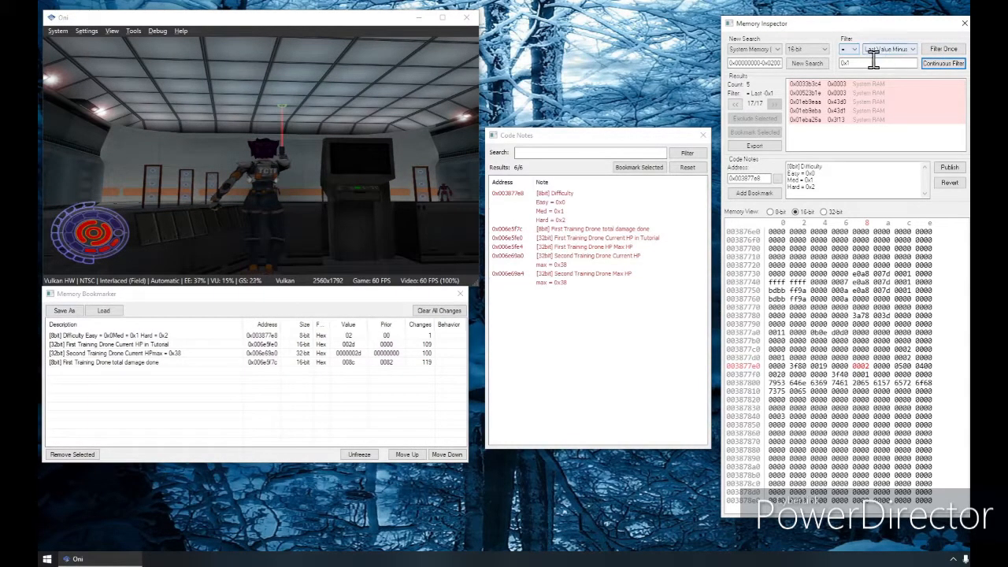
click(940, 50)
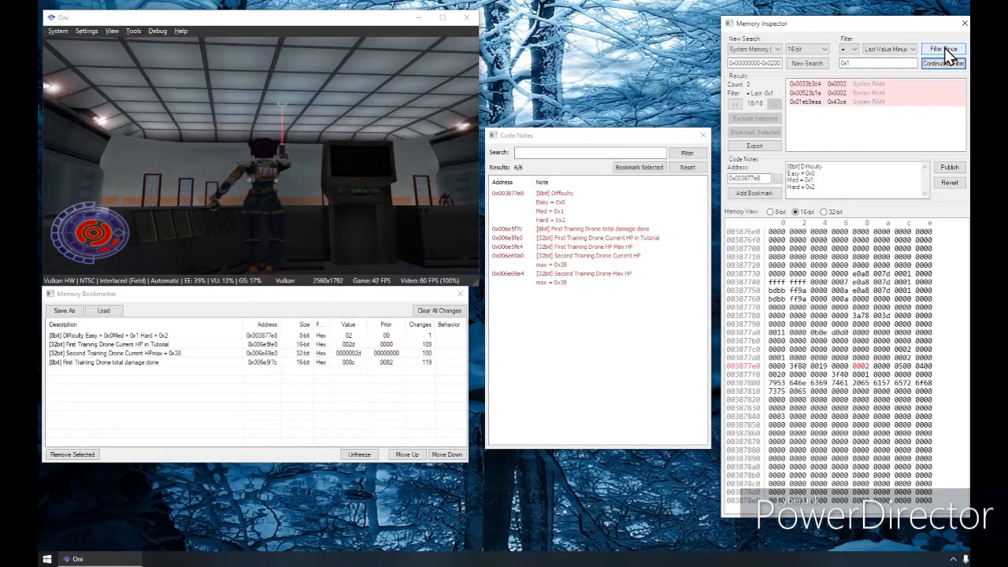
click(945, 49)
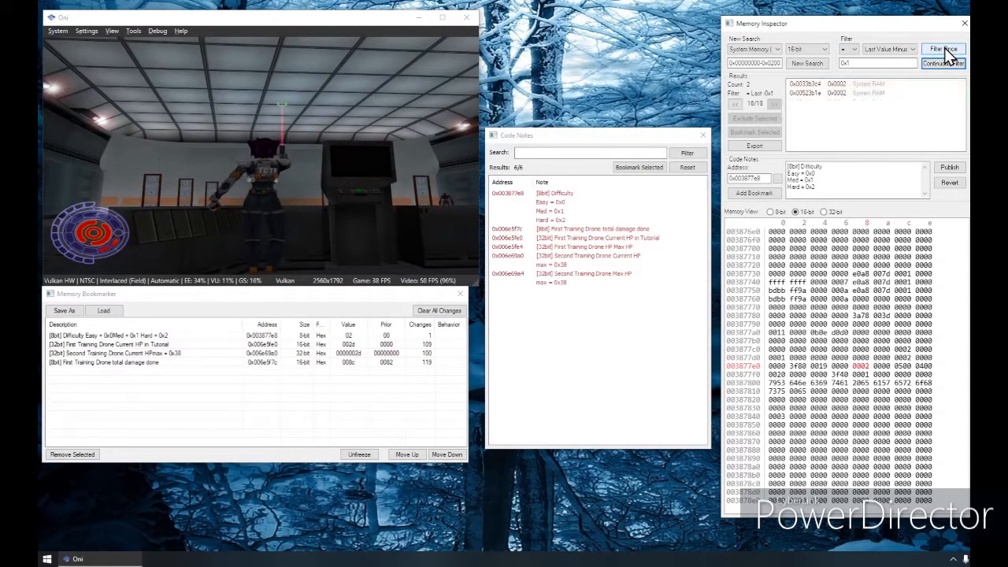
Step: Examine the two remaining addresses, 0x0033b3c4 and 0x00523b1e, and their neighbouring values in the memory view
click(827, 83)
click(817, 93)
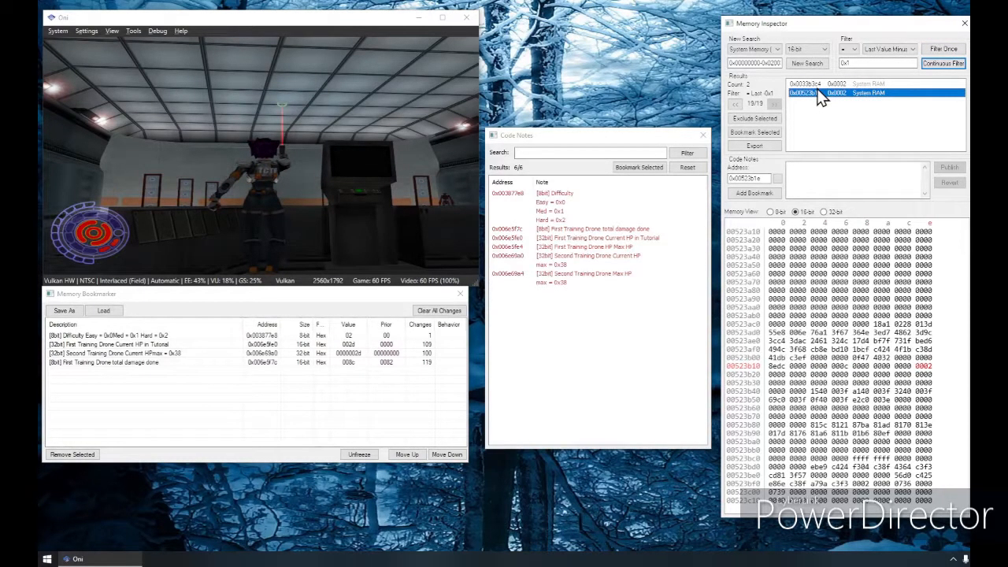
click(819, 84)
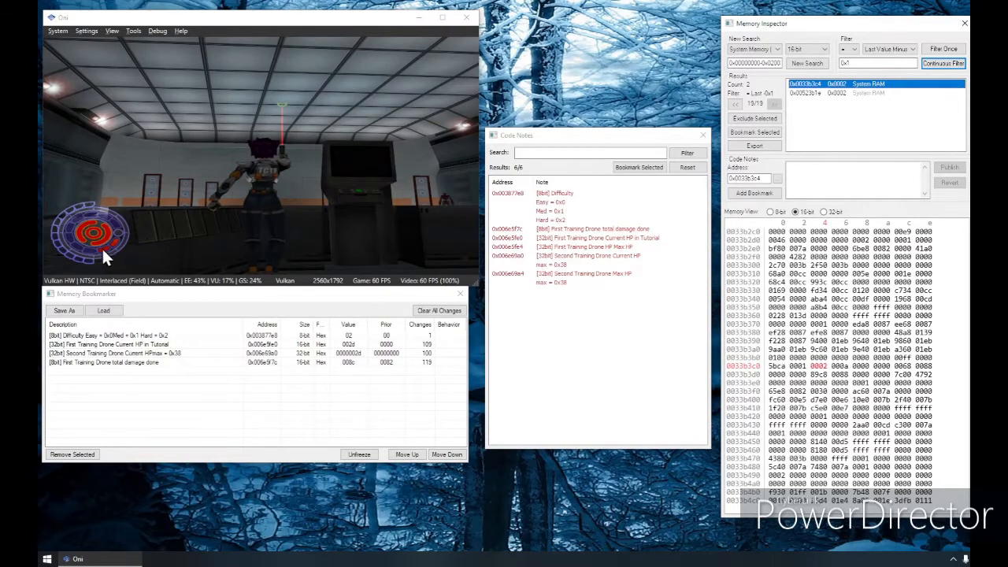
click(816, 94)
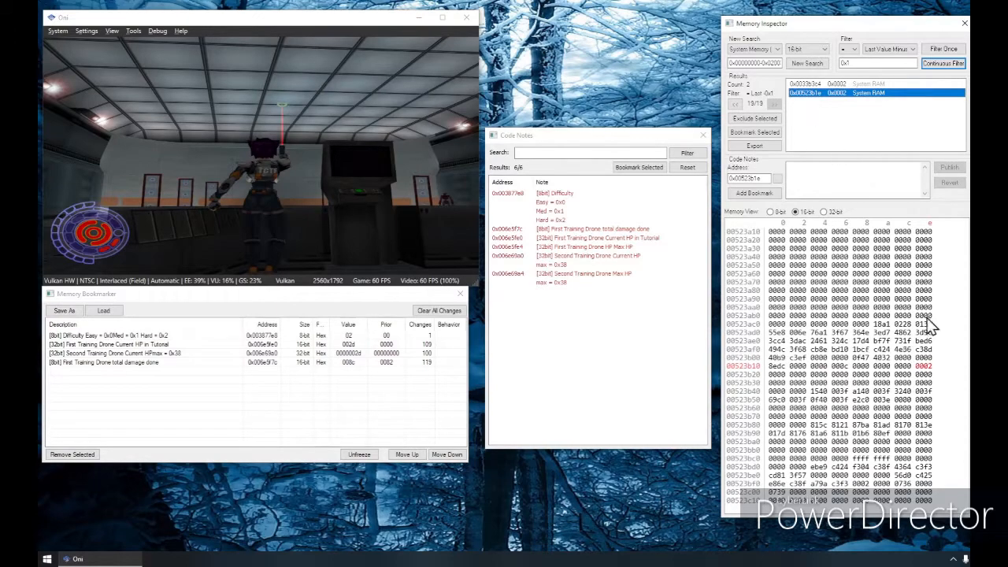
click(931, 367)
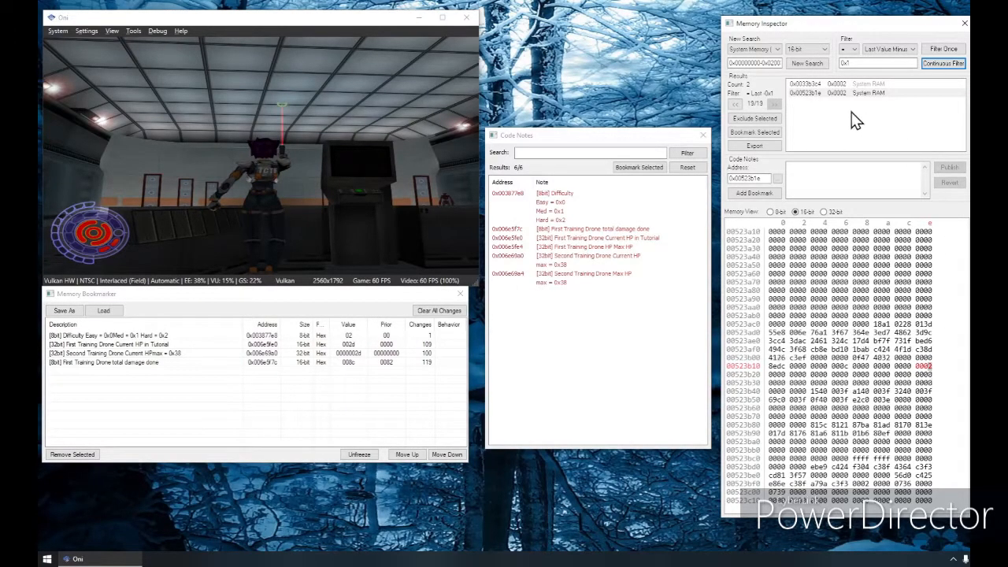
click(823, 84)
click(822, 367)
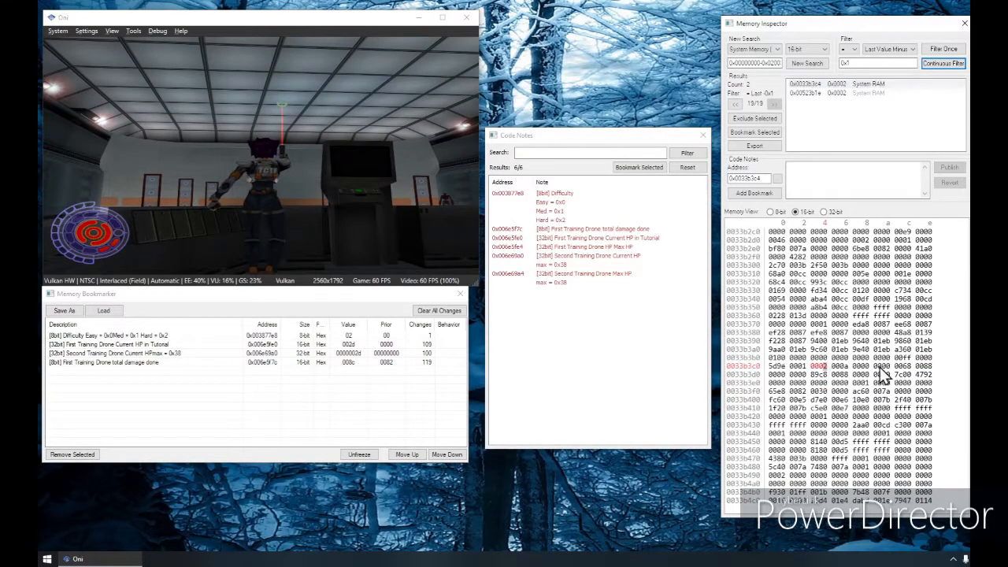
click(827, 85)
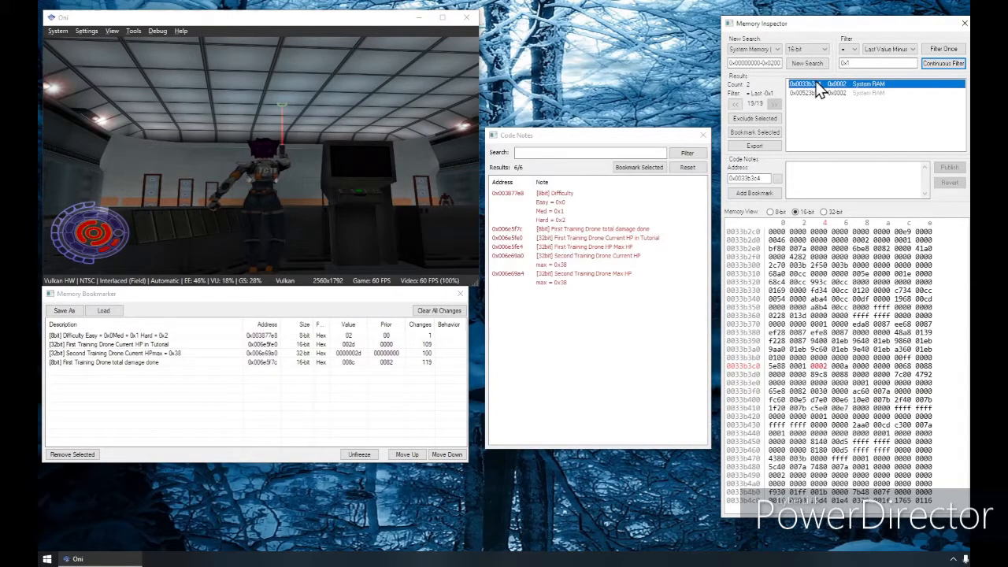
mouse_move(832, 84)
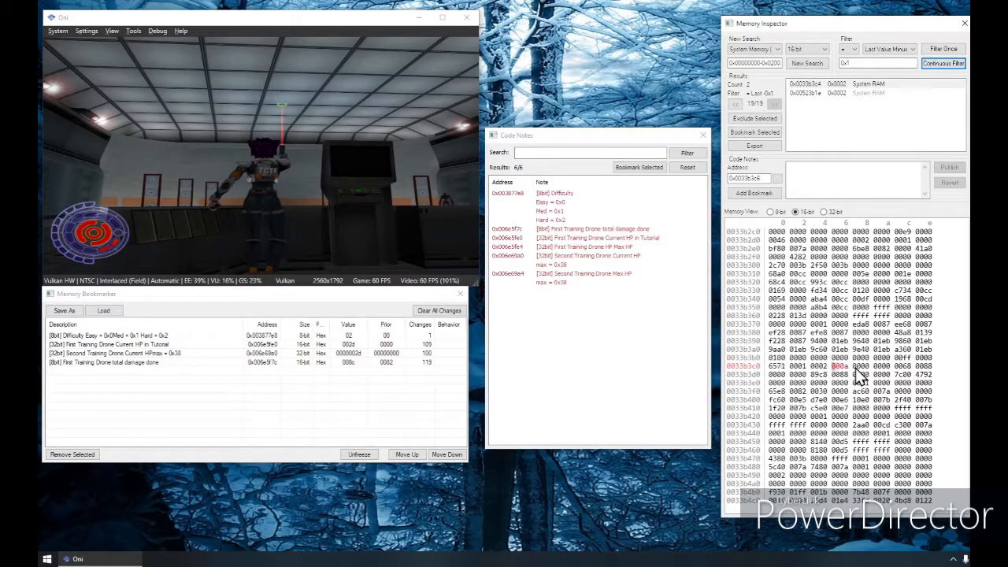
click(831, 86)
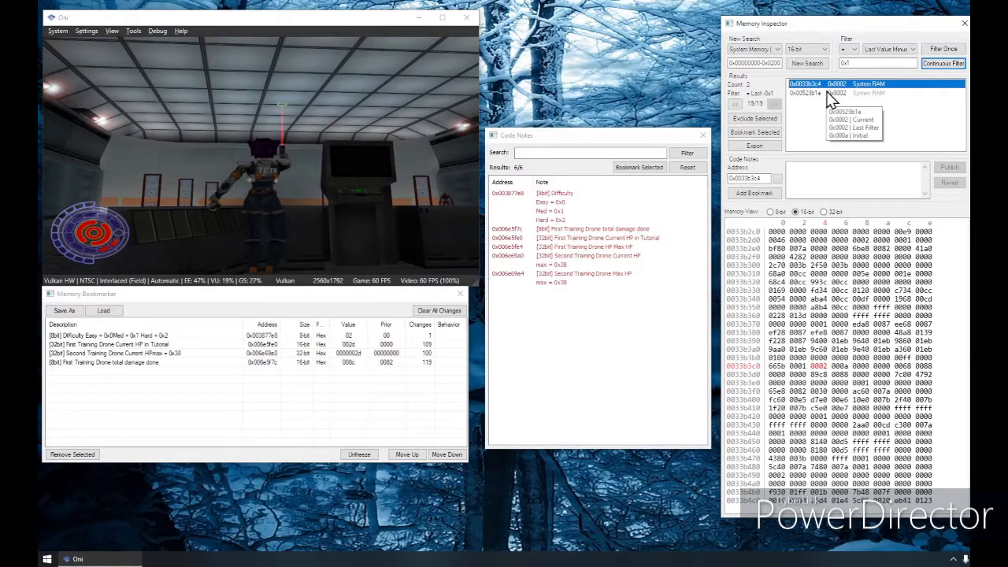
click(831, 93)
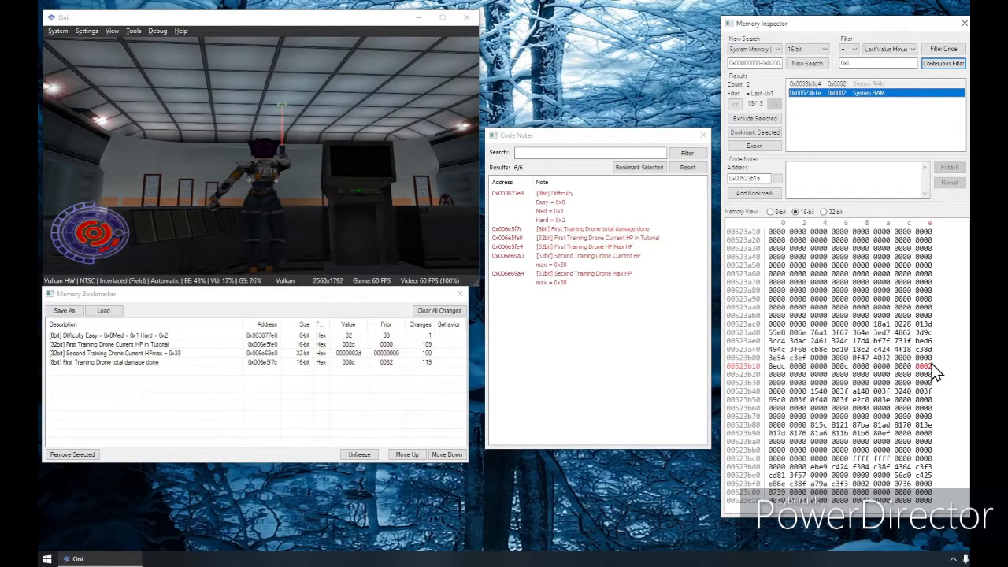
Step: Test overwriting the 16-bit value at 0x00523b1e with 5 and with 0, and return to the game
click(847, 93)
text(4)
key(Left)
text(56)
key(Left)
key(Left)
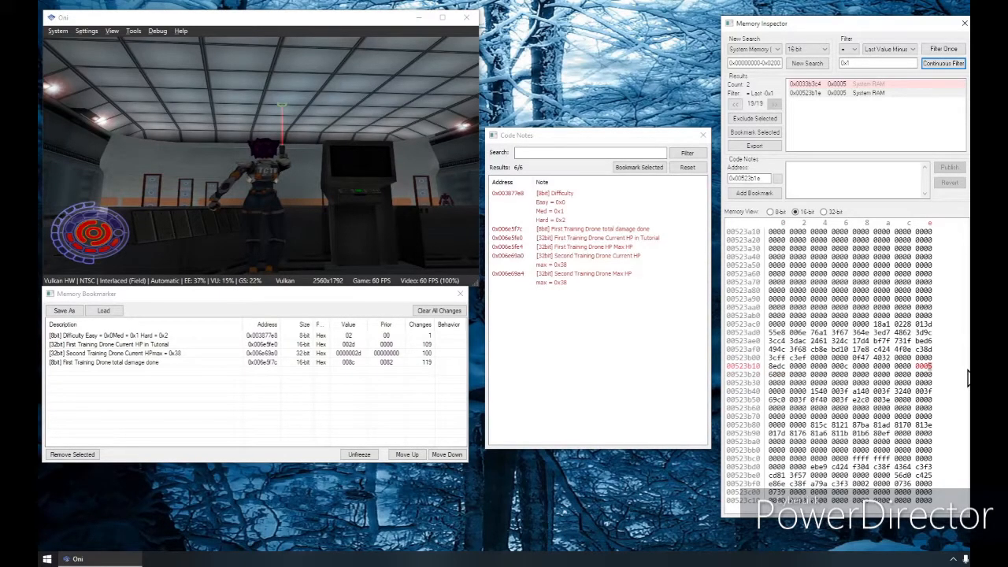
text(0)
click(280, 98)
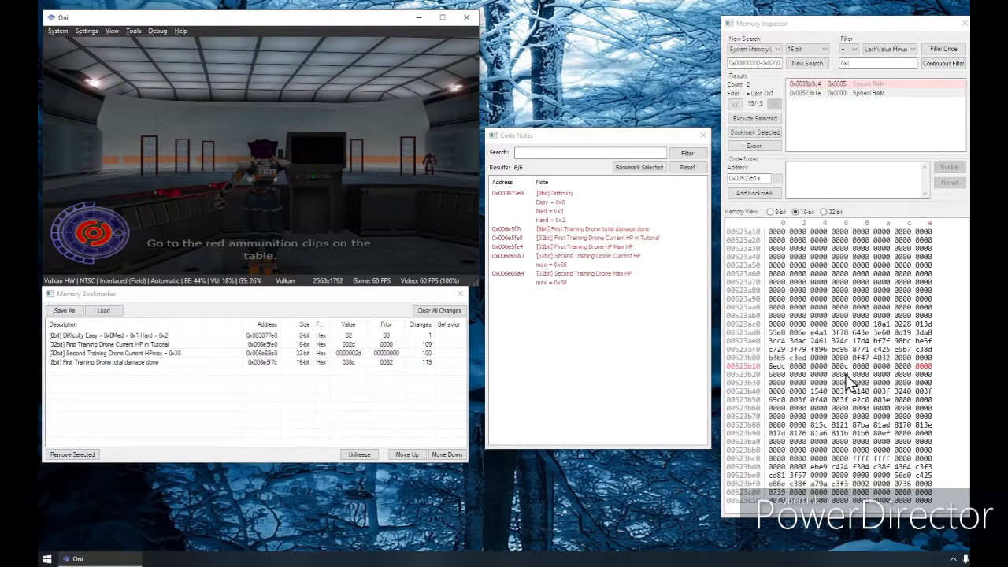
Step: Set the 16-bit value at 0x00523b1e to 000a and add a bookmark for that address
click(943, 376)
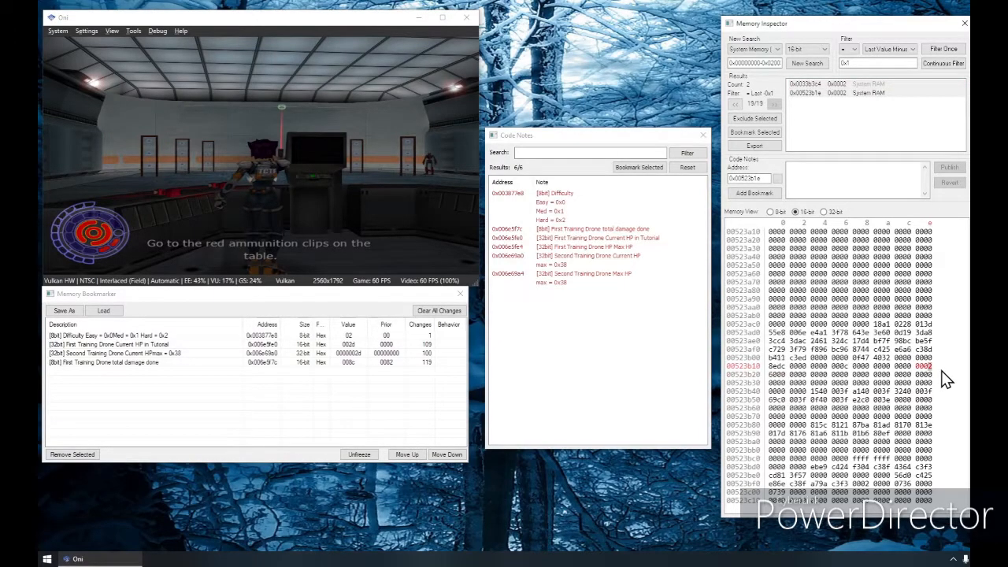
text(a)
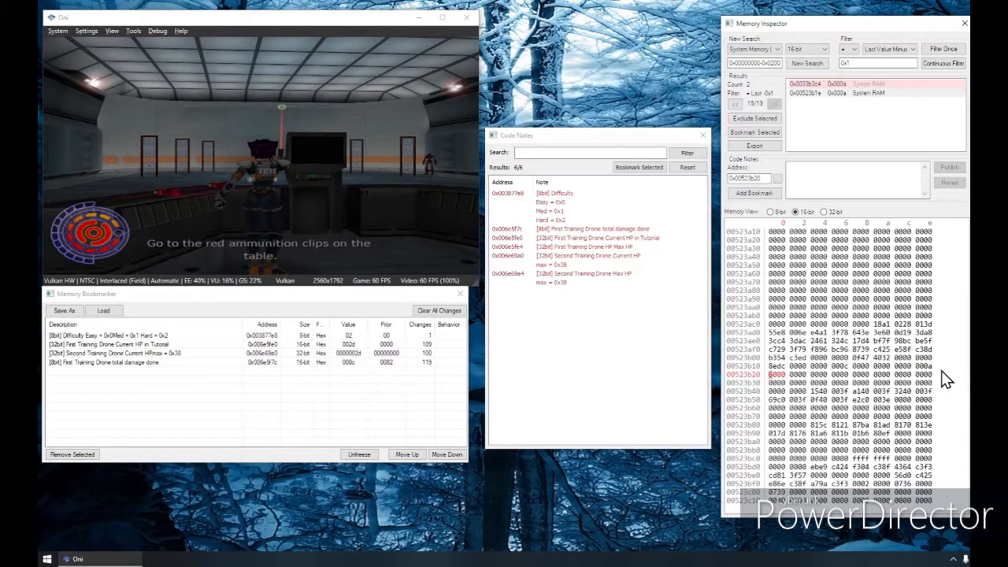
click(930, 367)
click(754, 194)
Step: Compare the ammo value at 0x00523b1e in the 32-bit and 16-bit memory views
click(835, 213)
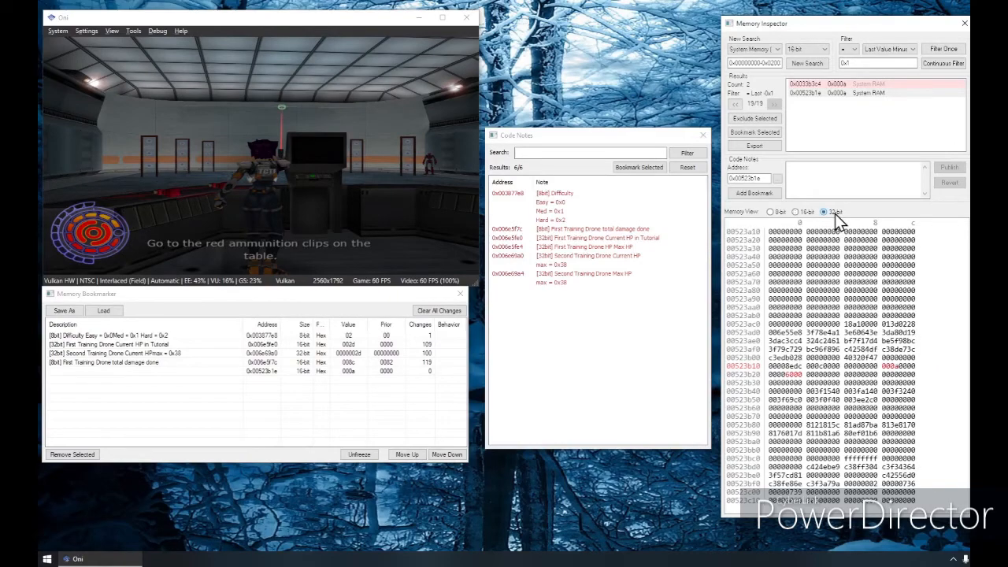
click(901, 366)
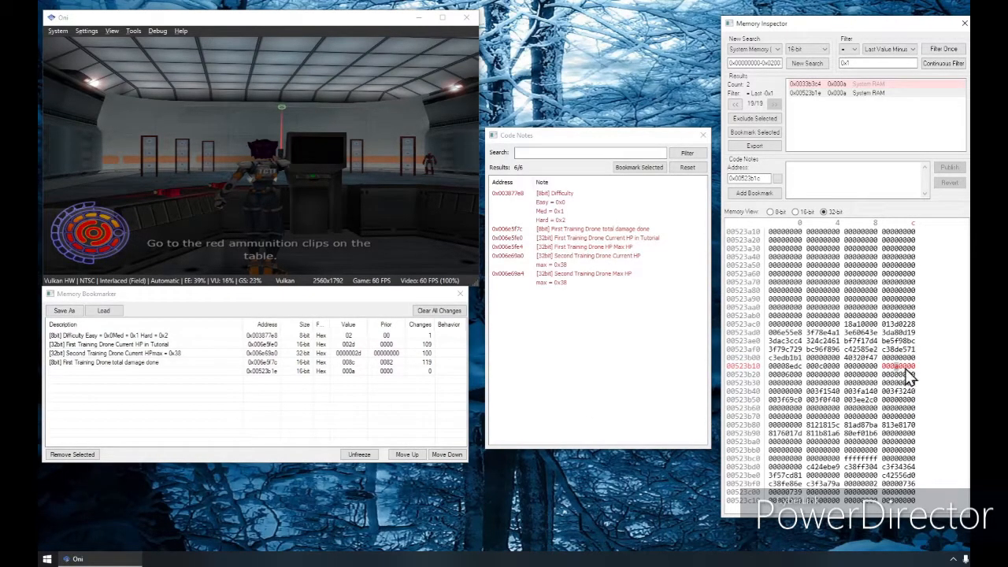
key(Right)
key(Left)
click(796, 212)
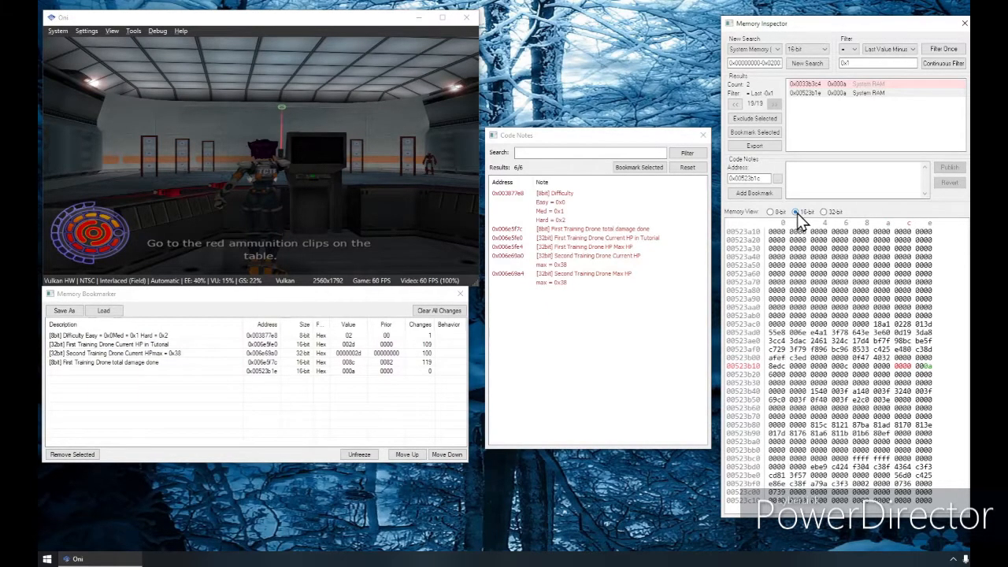
click(924, 366)
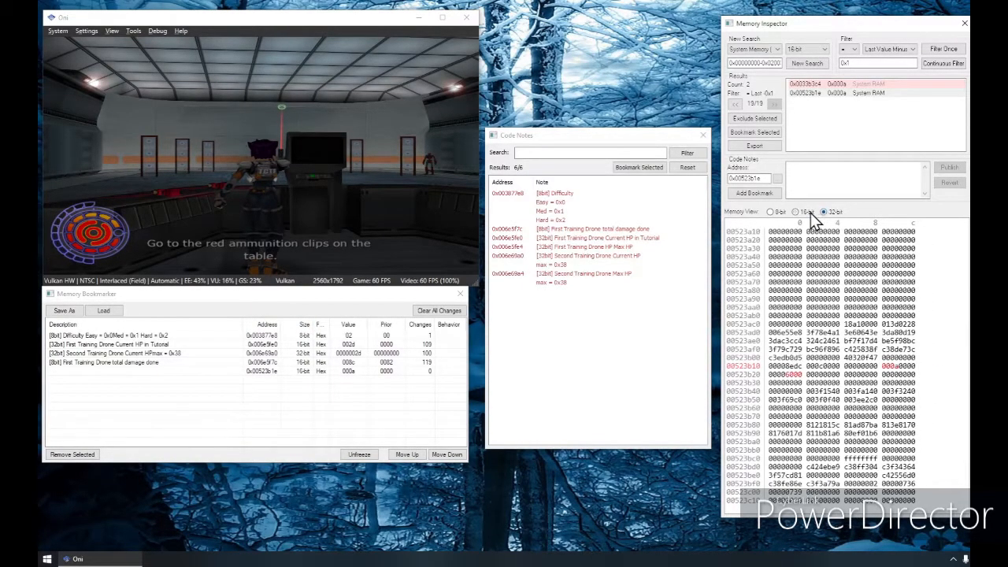
Step: Write and publish the code note "[16bit] Pistol Ammo" with a second line "max value = 0xa" for address 0x00523b1e
click(872, 180)
text([16bit])
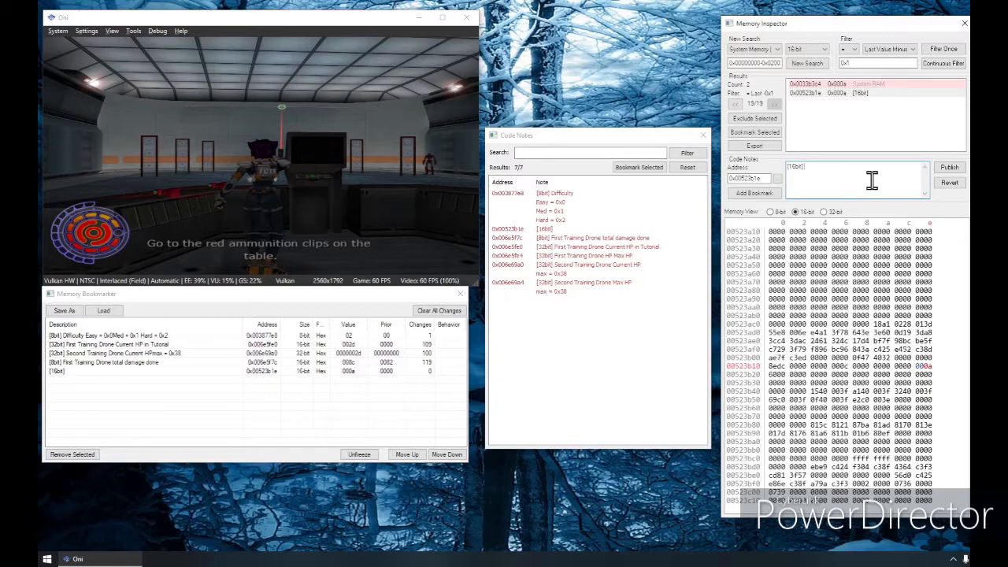
text( Pld)
text( Ammo)
key(Return)
text(max value = 0x1)
key(BackSpace)
text(a)
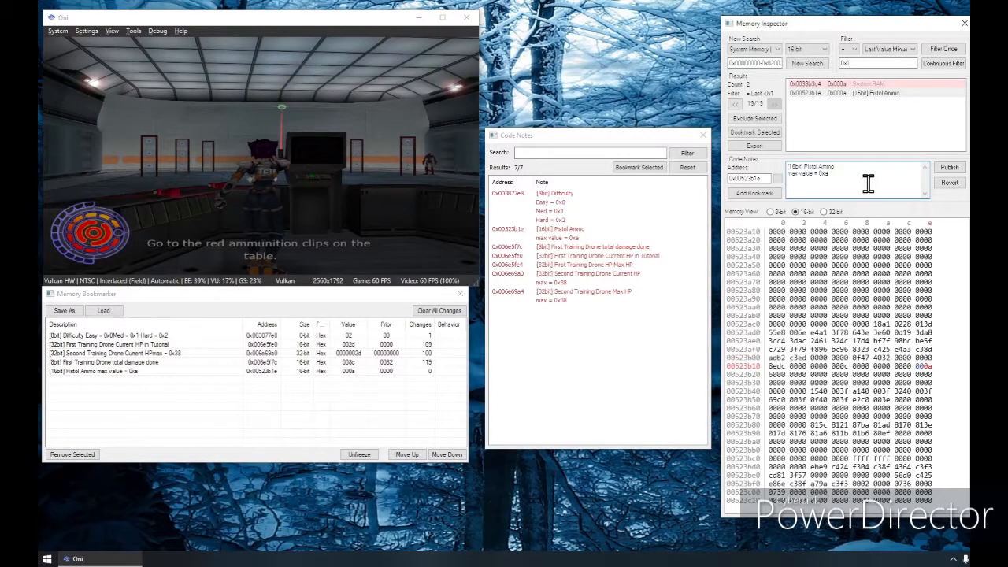
click(948, 168)
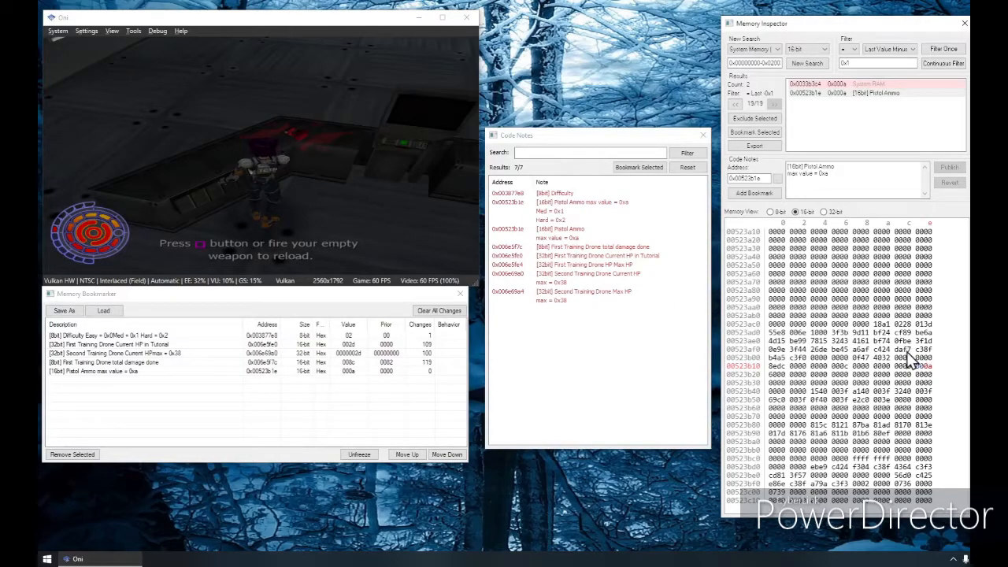
Step: Start a new 16-bit memory search and filter it for the constant value 0x1
scroll(924, 449, down, 1)
scroll(930, 451, down, 1)
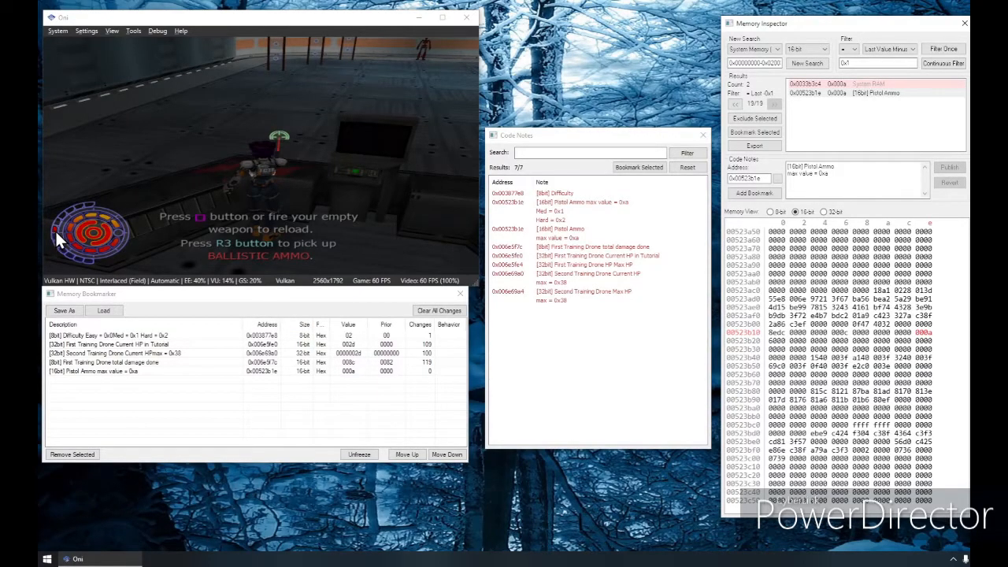
click(808, 63)
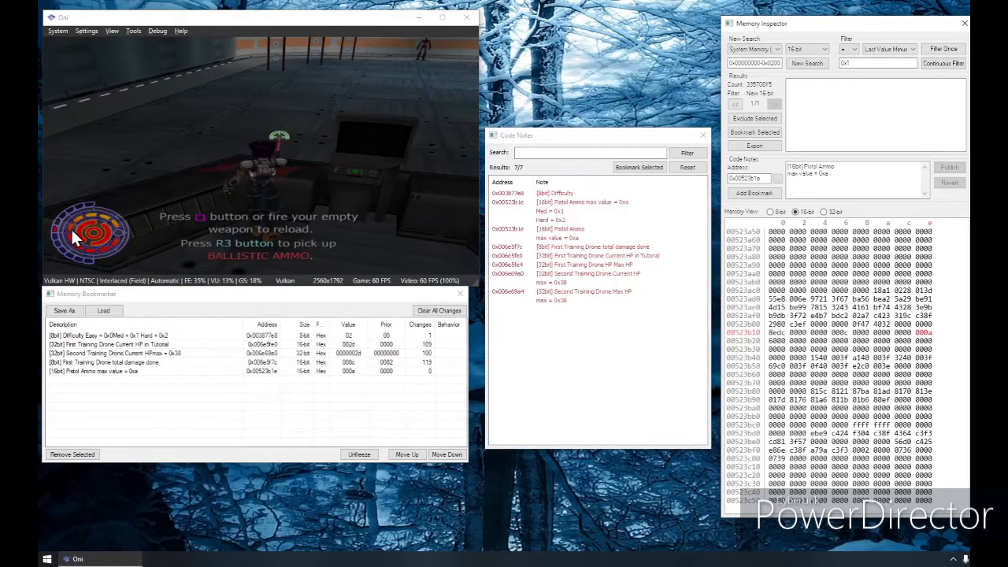
click(891, 50)
click(876, 59)
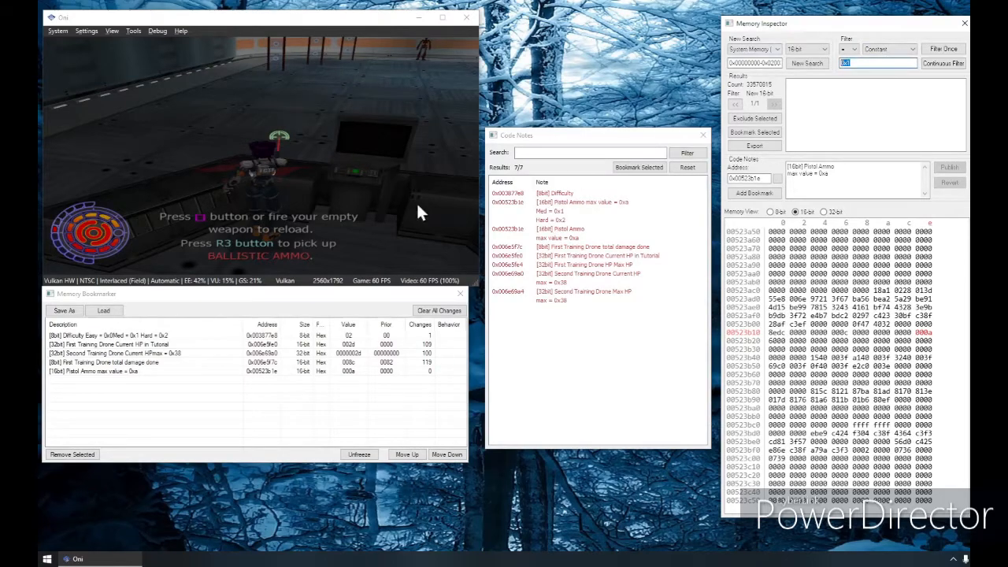
drag(865, 64, 730, 45)
text(0x1)
click(881, 50)
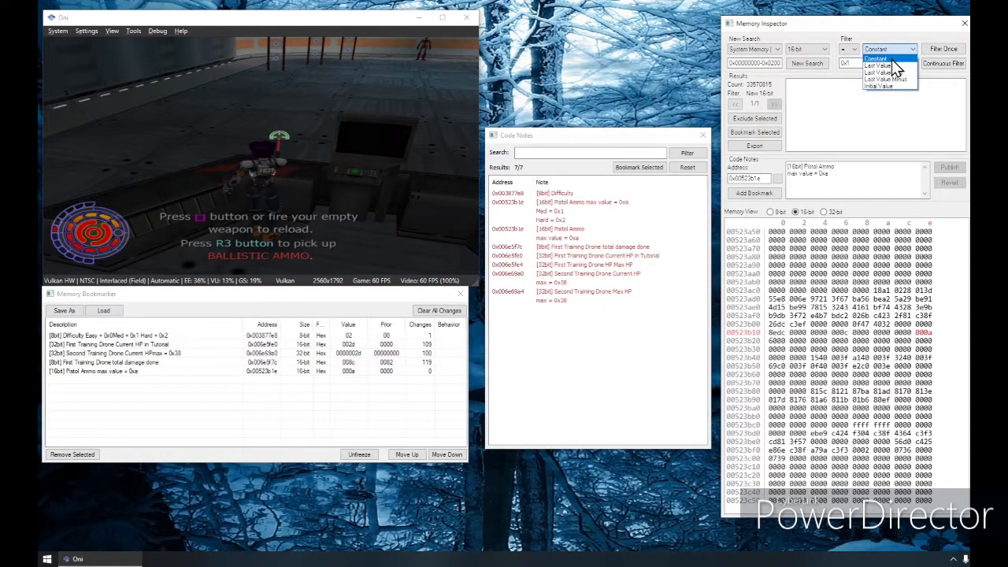
click(891, 60)
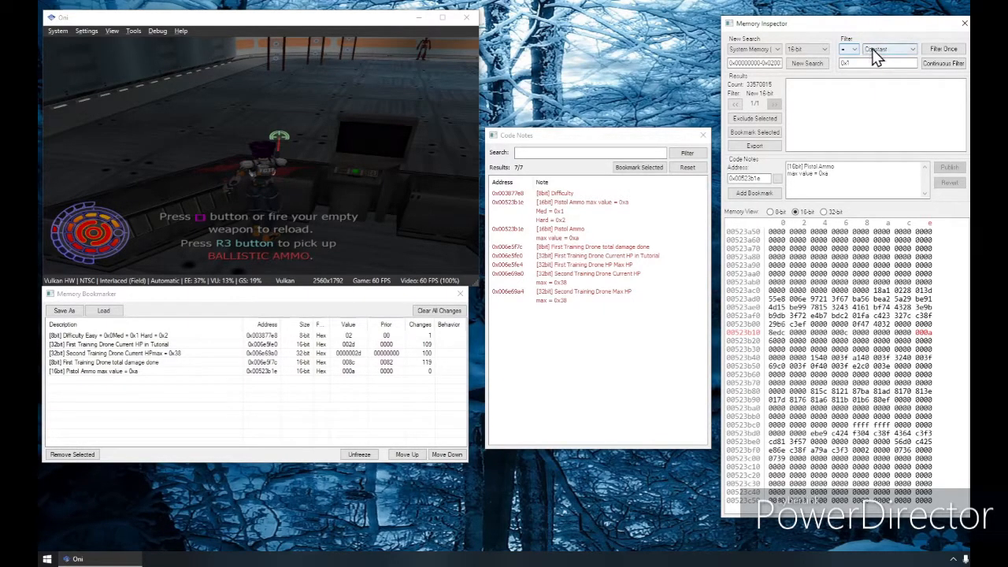
click(885, 63)
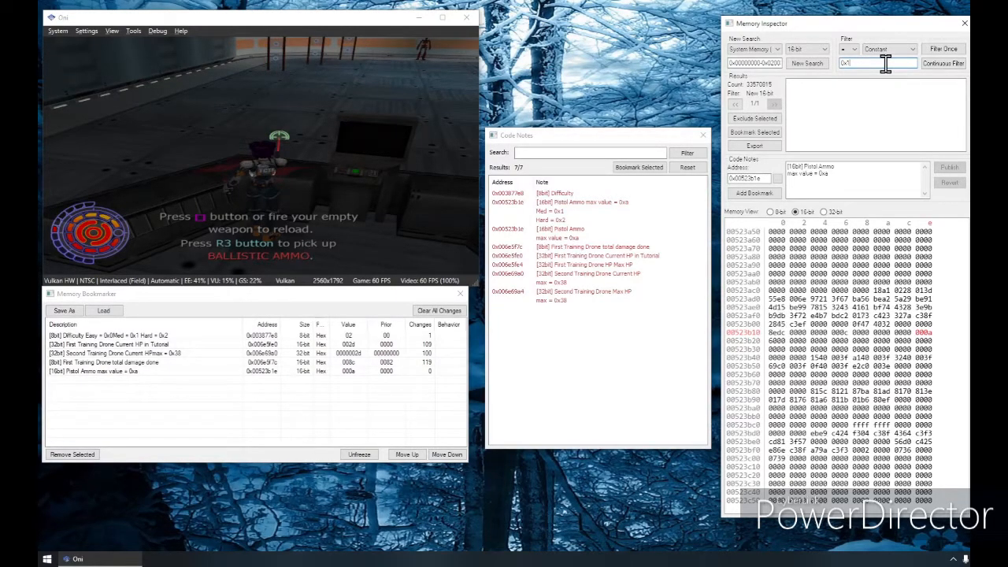
click(938, 51)
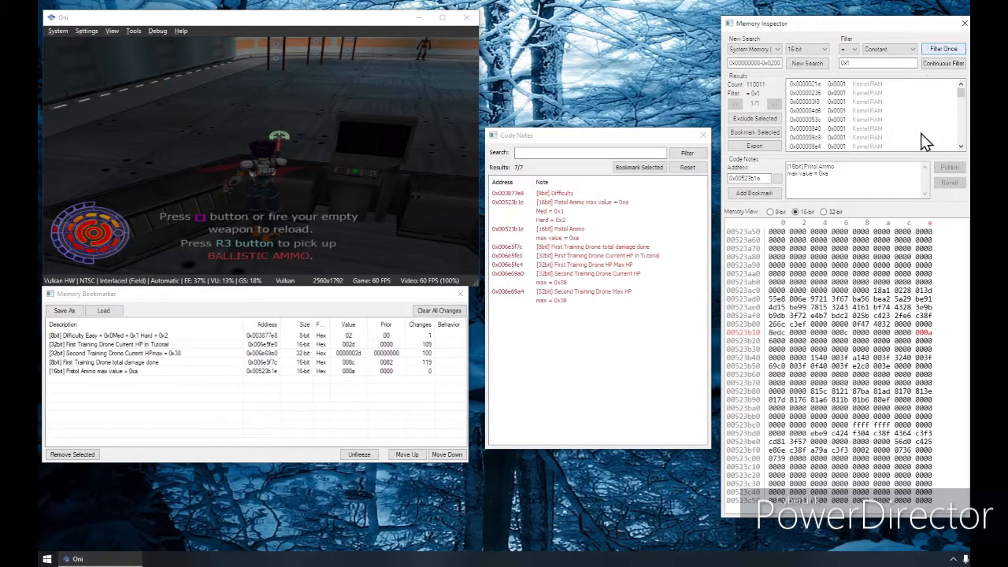
click(945, 51)
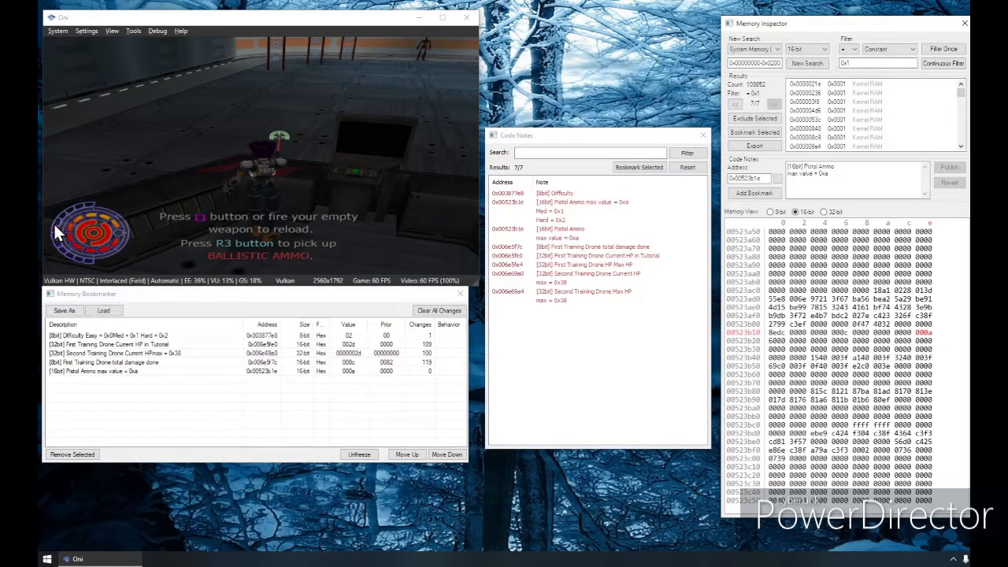
Step: Filter continuously for 0x1 while the character moves around, then stop and apply the filter again
click(931, 63)
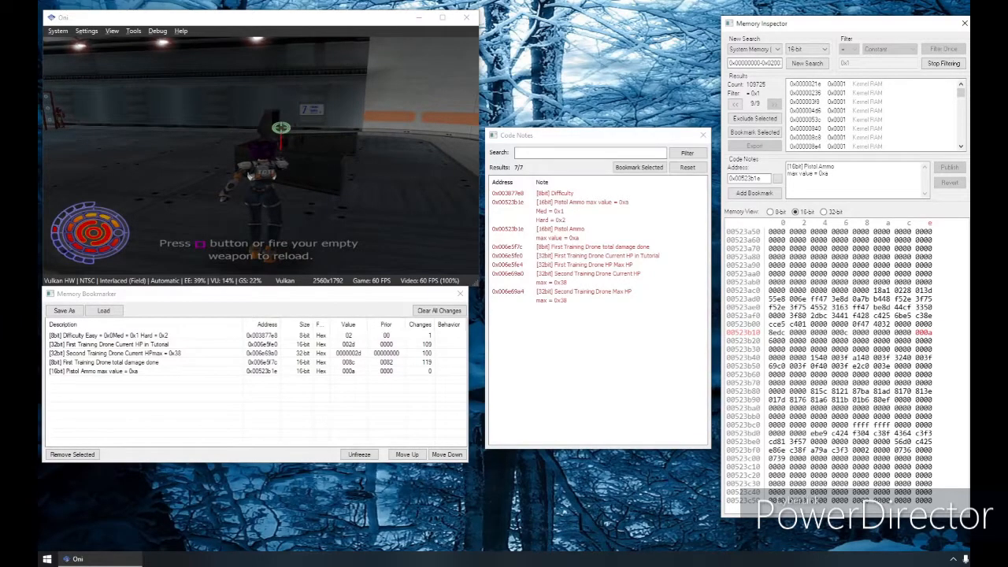
click(949, 63)
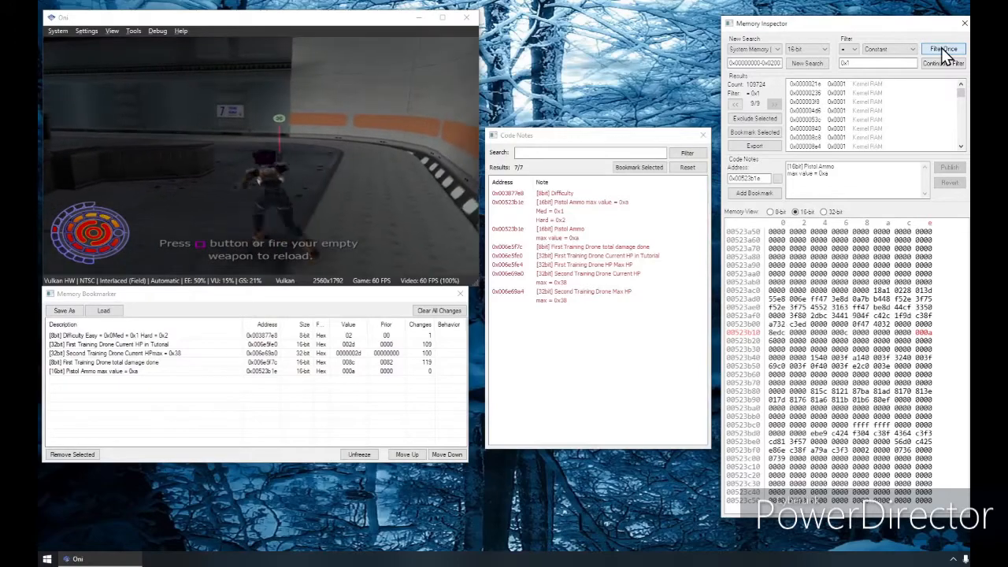
click(942, 50)
click(939, 50)
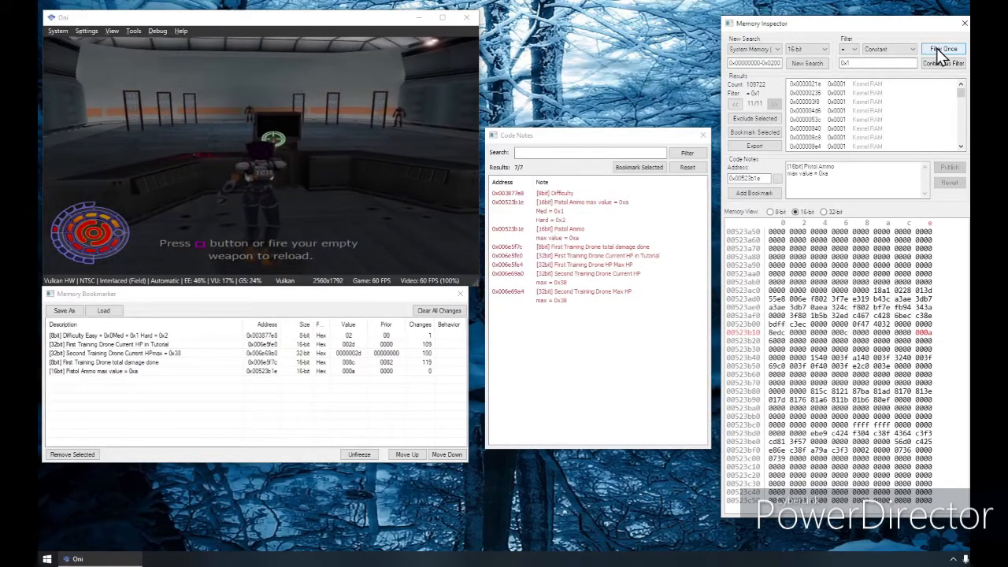
Step: Save the game state to slot 5 and load the state from slot 3
click(237, 152)
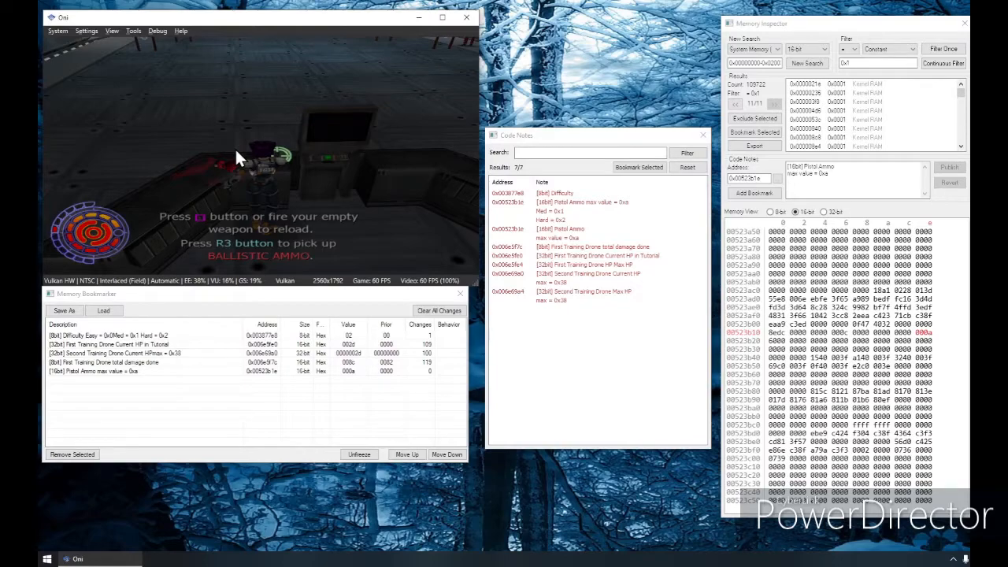
key(F1)
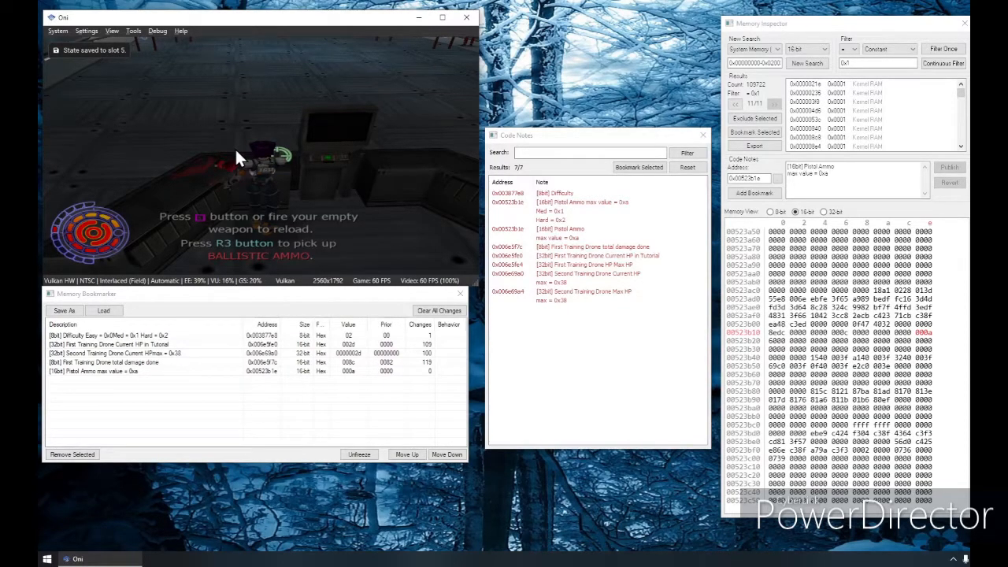
key(F3)
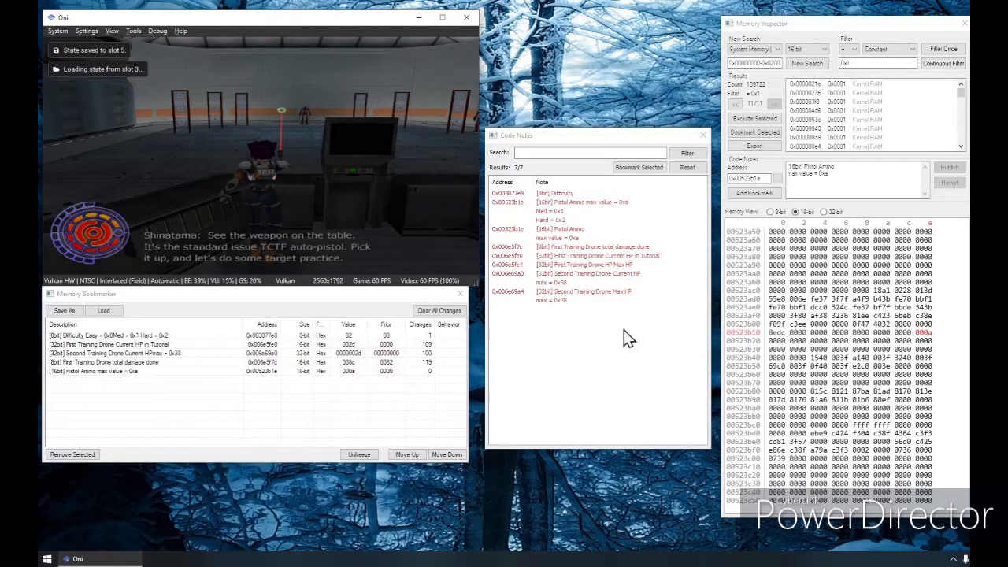
Step: Set the 16-bit value at 0x00523b1e to 0001, and save and reload the game state in slot 3
click(926, 333)
text(0001)
click(244, 211)
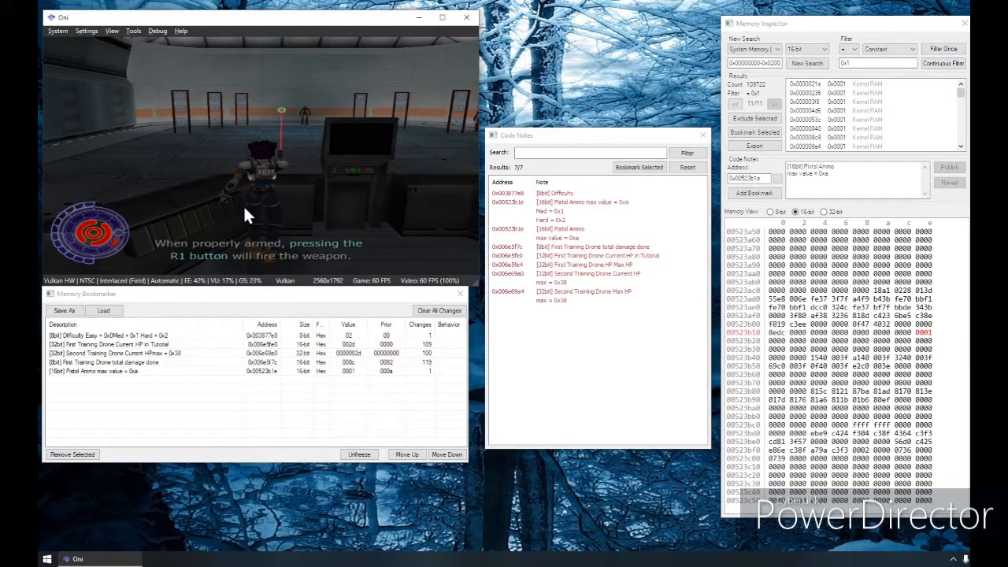
key(F1)
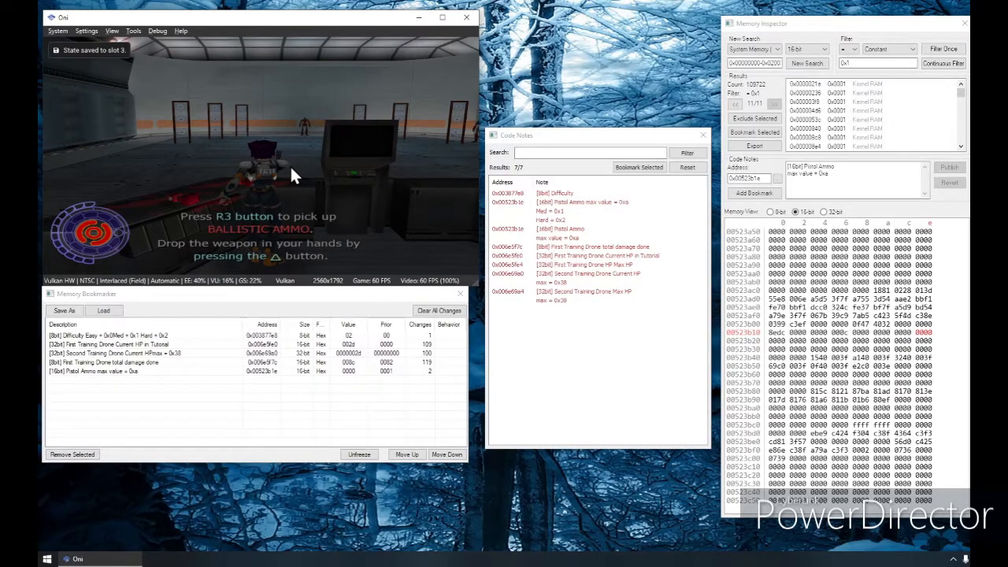
key(F3)
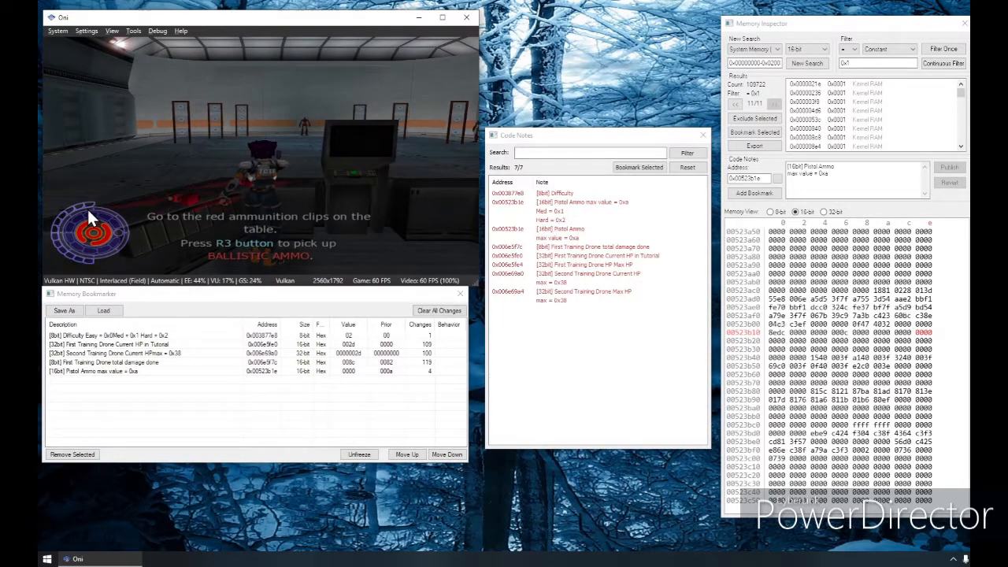
Step: Filter the search results for the constant value 0x0
click(900, 64)
key(BackSpace)
key(BackSpace)
key(BackSpace)
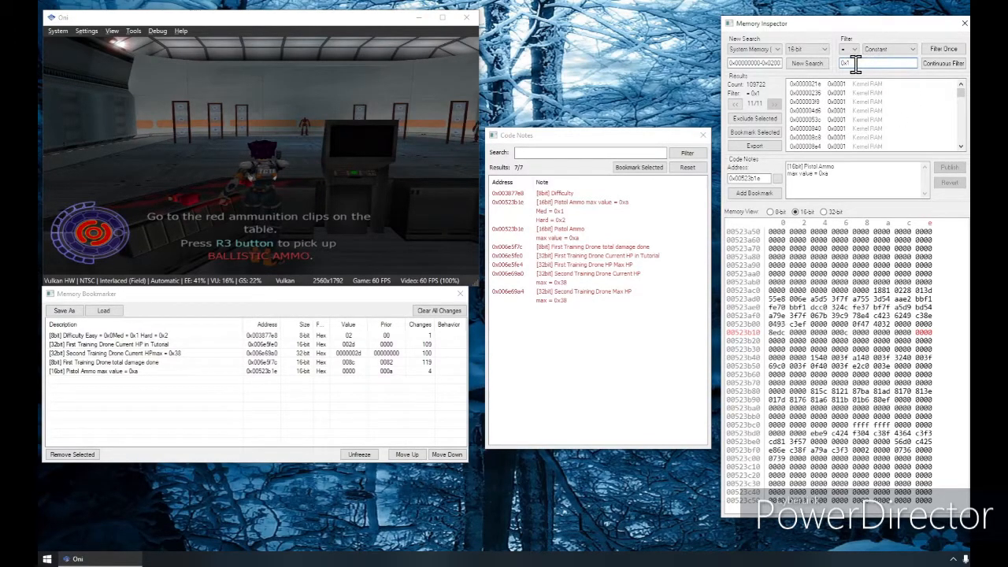
text(0)
click(945, 48)
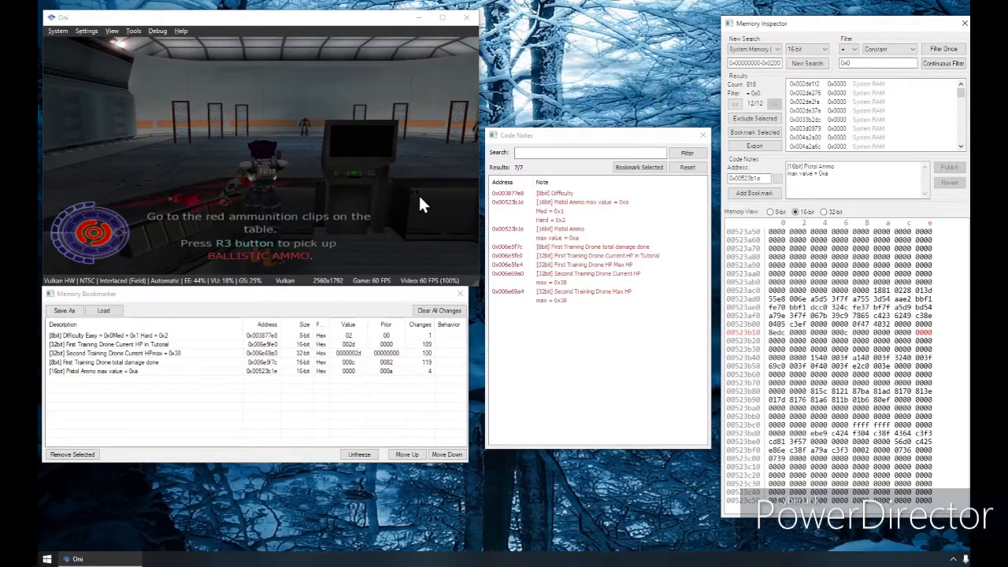
Step: Pick up ballistic ammo in the game and filter the results for the last value plus 0x2
click(298, 168)
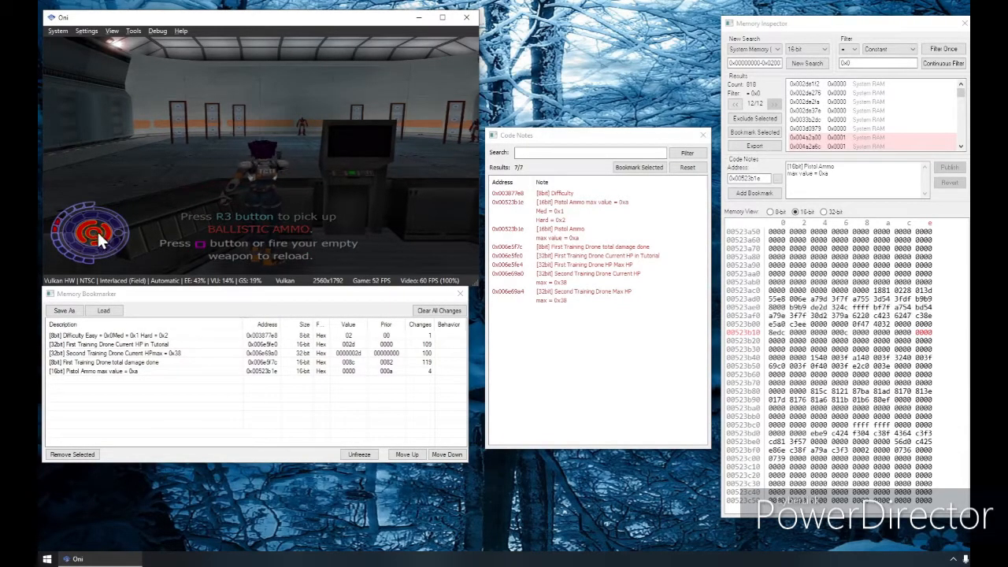
mouse_move(866, 83)
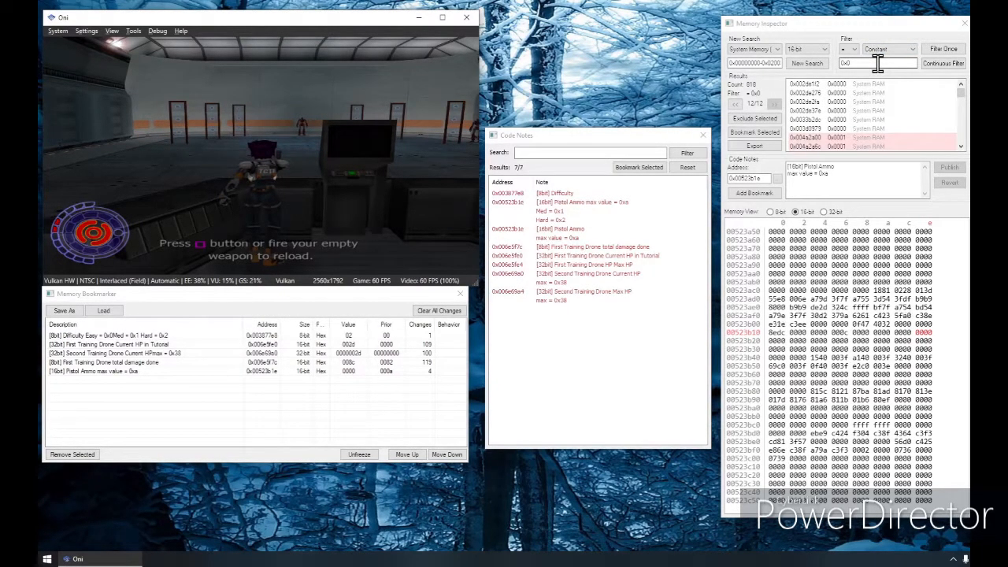
click(886, 49)
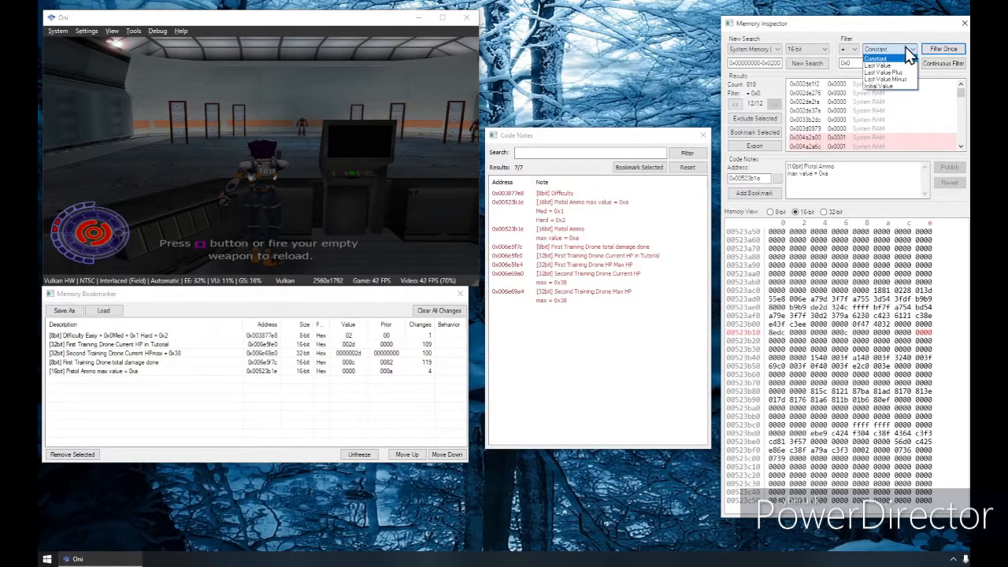
click(908, 72)
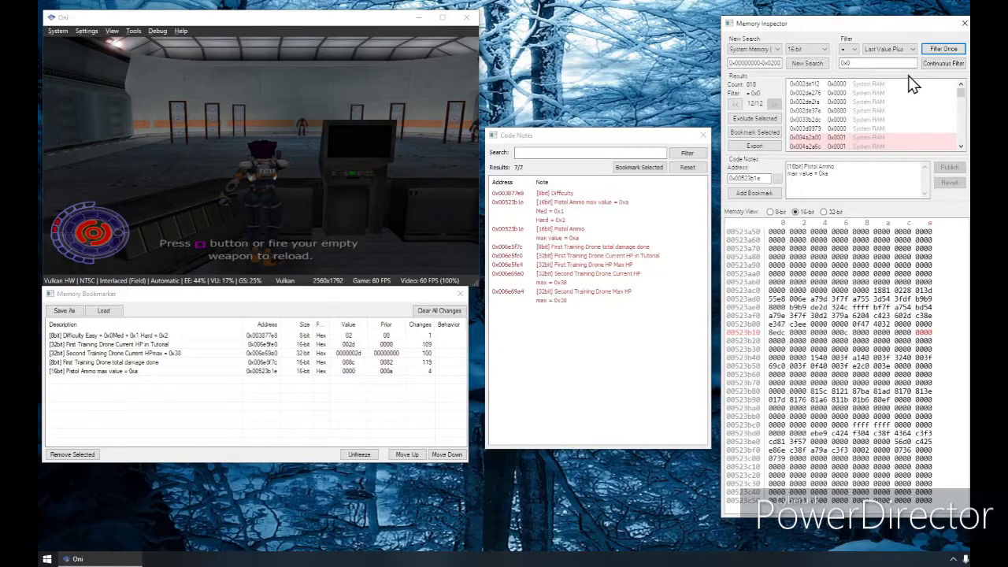
click(898, 64)
key(BackSpace)
text(2)
click(938, 52)
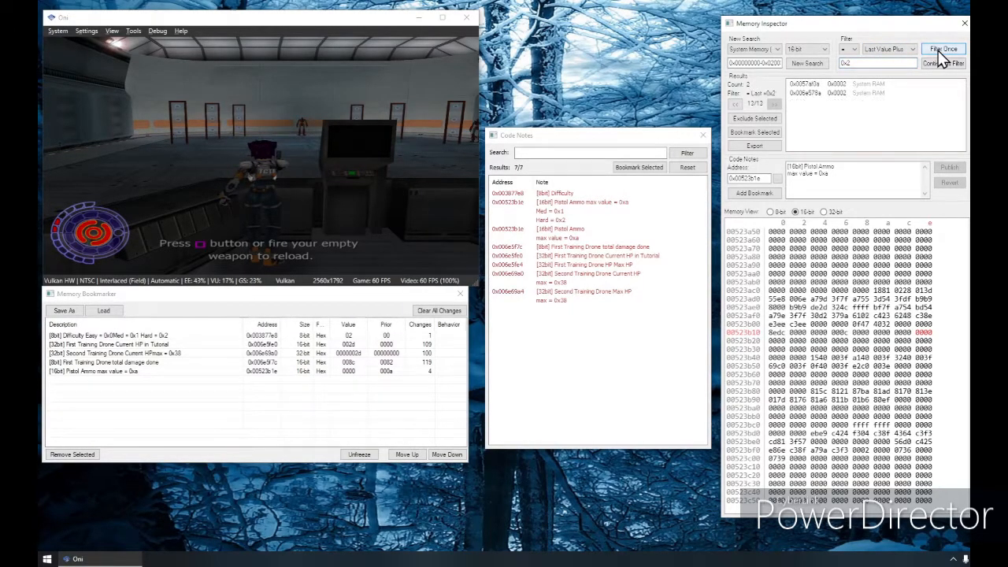
Step: Examine the two remaining addresses in the memory view and bookmark 0x0057af0a
click(868, 93)
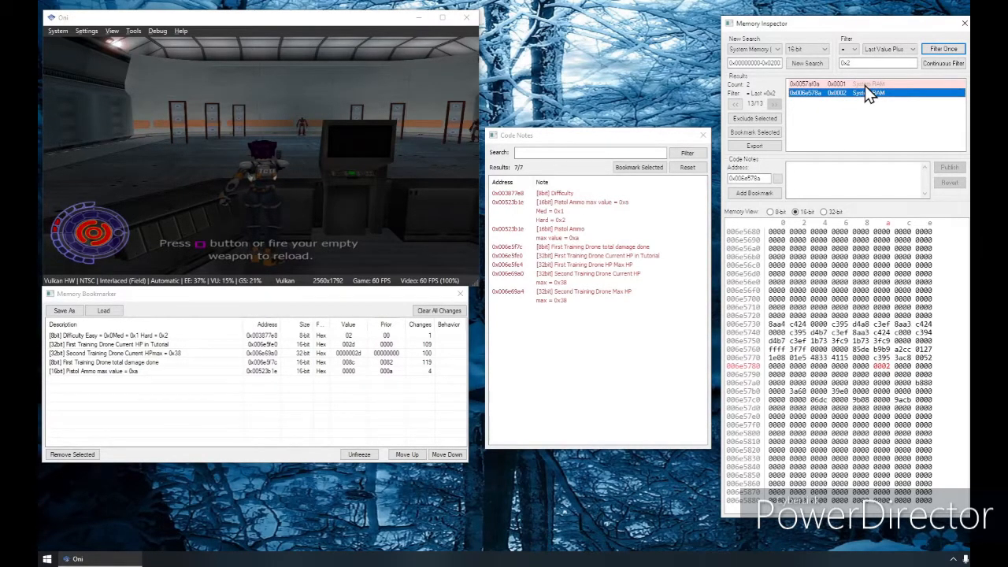
click(906, 143)
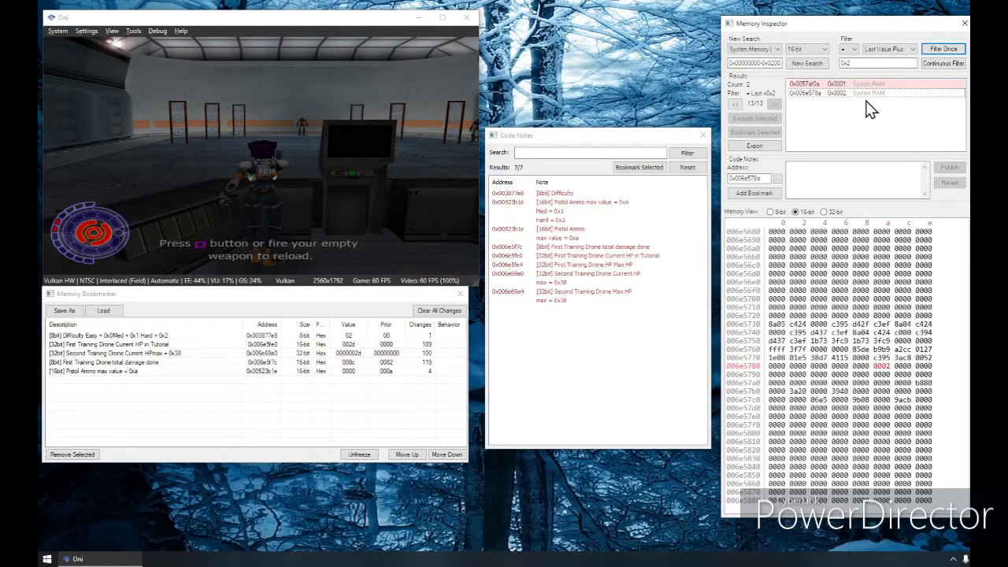
click(847, 84)
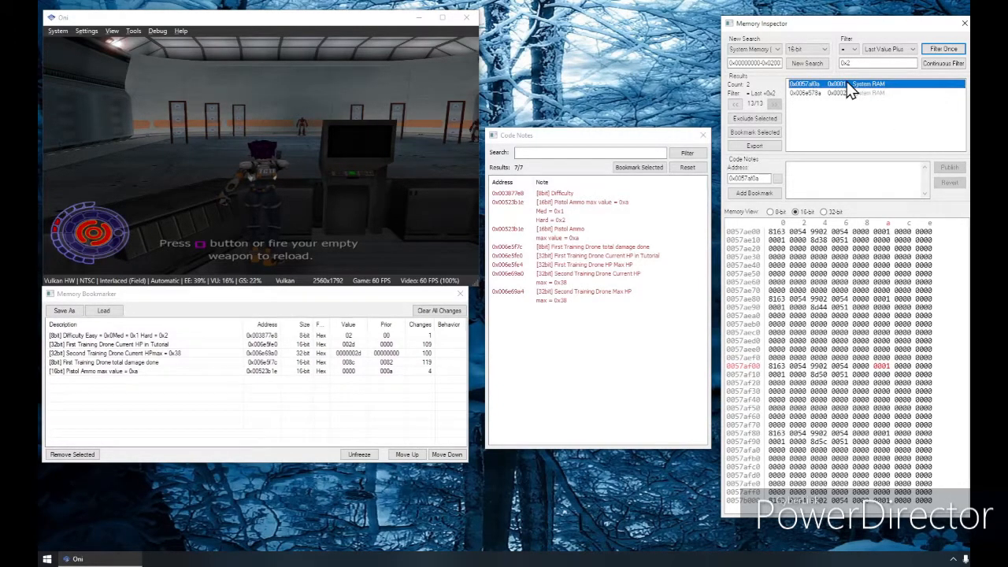
click(760, 193)
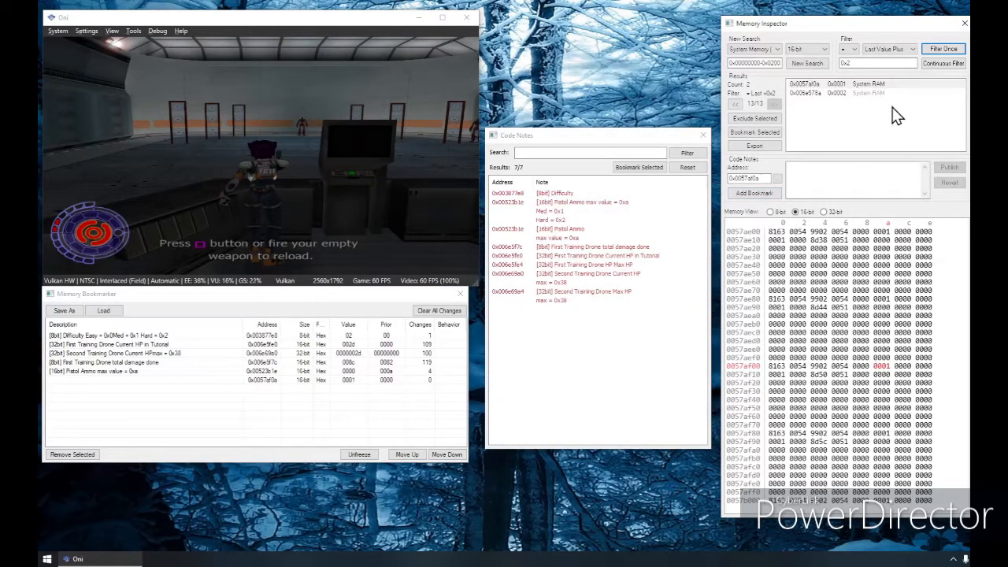
Step: Inspect the memory around 0x0057af0a and 0x006e578a, comparing the latter's 32-bit and 16-bit views
scroll(863, 471, up, 3)
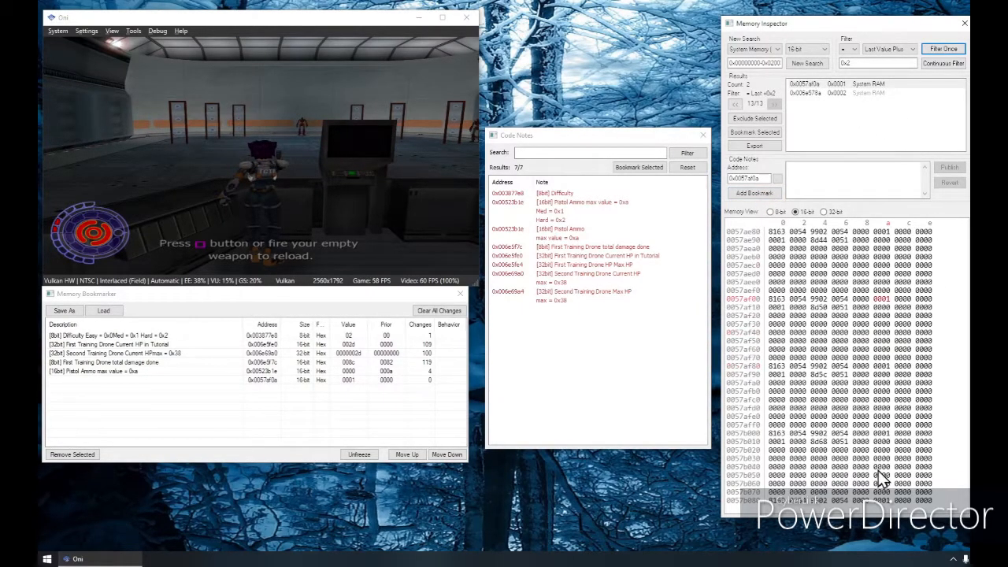
mouse_move(849, 96)
click(850, 95)
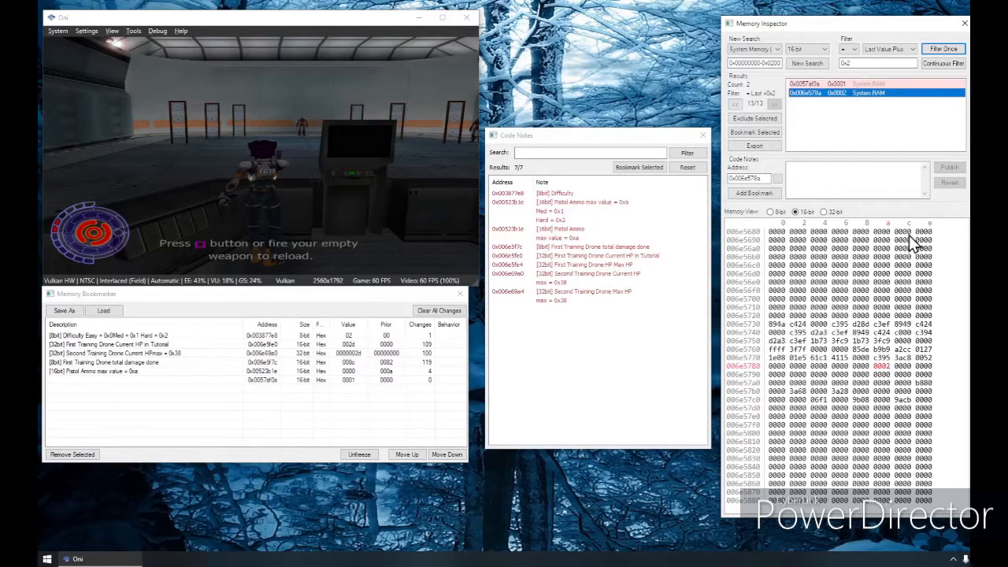
click(824, 213)
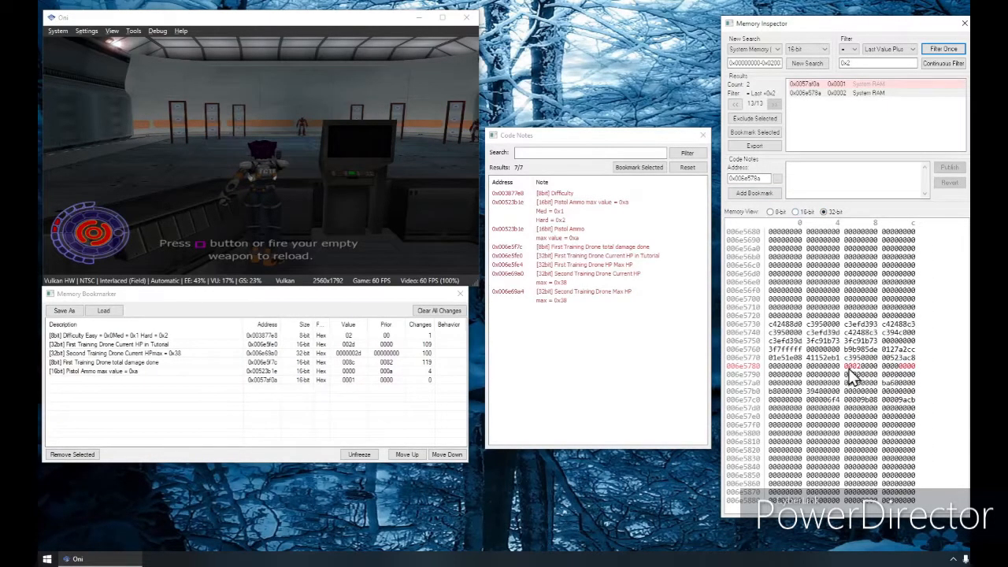
click(796, 212)
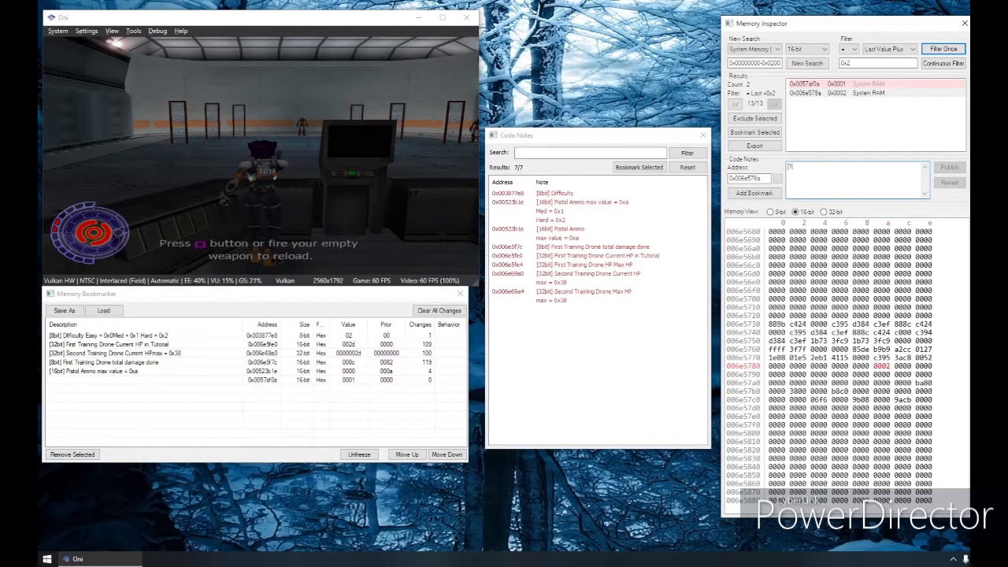
Step: Publish a code note for 0x006e578a reading "[16bit] Mag count Pistol" with "max = 0x6" on the second line
text(Mag count Pistol ()
key(Return)
text(max =)
click(939, 170)
text(0x4)
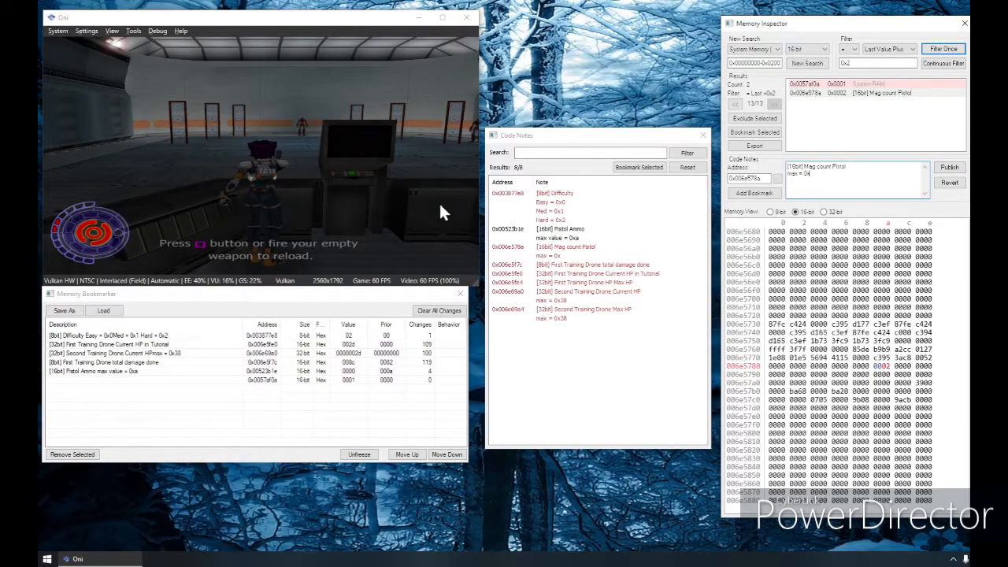
key(BackSpace)
text(6)
click(942, 169)
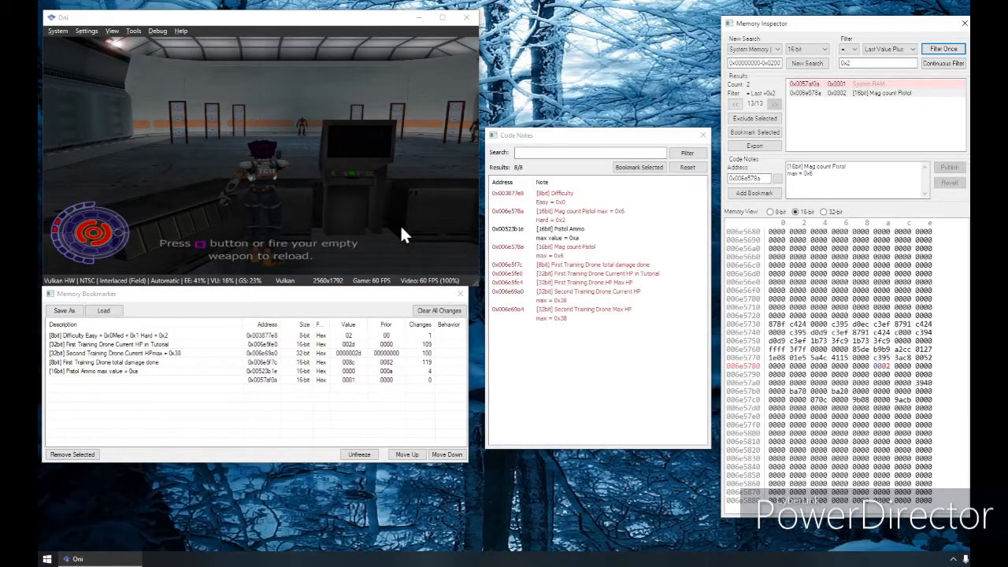
Step: Test the magazine count at 0x006e578a by setting it to 6, 5, 4, 2, 4 and finally 0005
click(887, 366)
text(6)
key(Left)
text(5)
key(Left)
text(4)
key(Left)
text(2)
key(Left)
text(4)
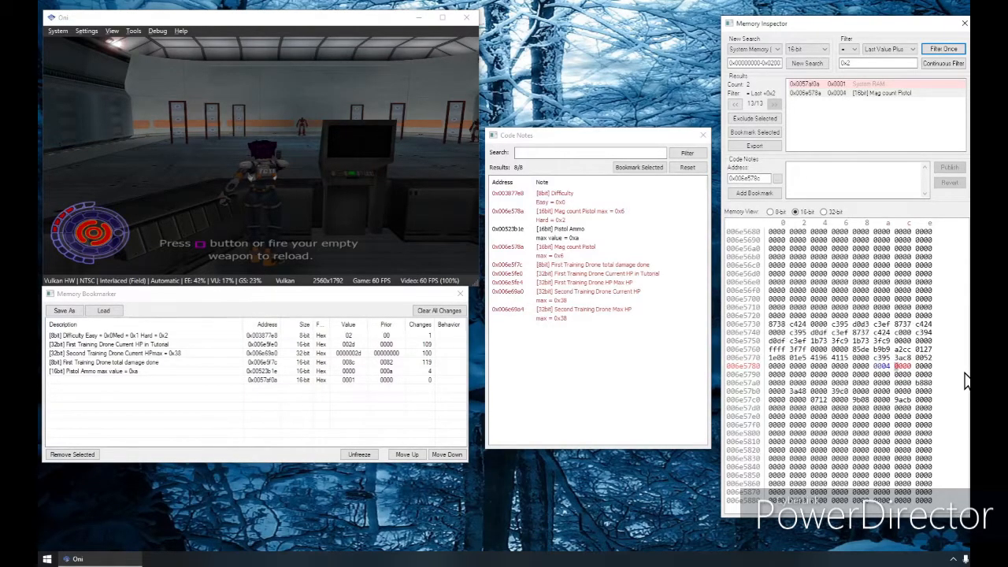
key(Left)
text(5)
key(Left)
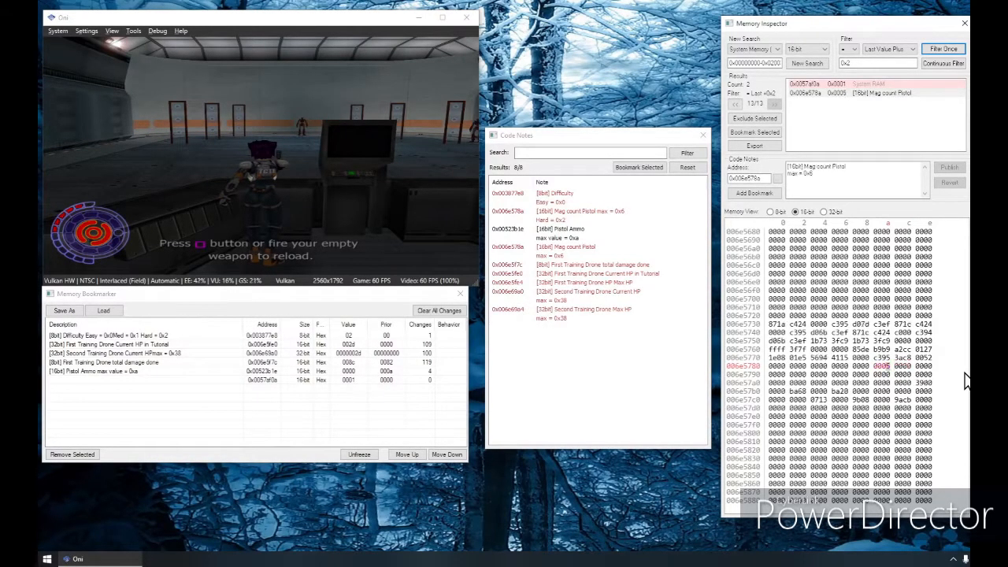
Step: Append the text "fasdf" to the first line of the code note for 0x006e578a
click(890, 167)
text(fasdf)
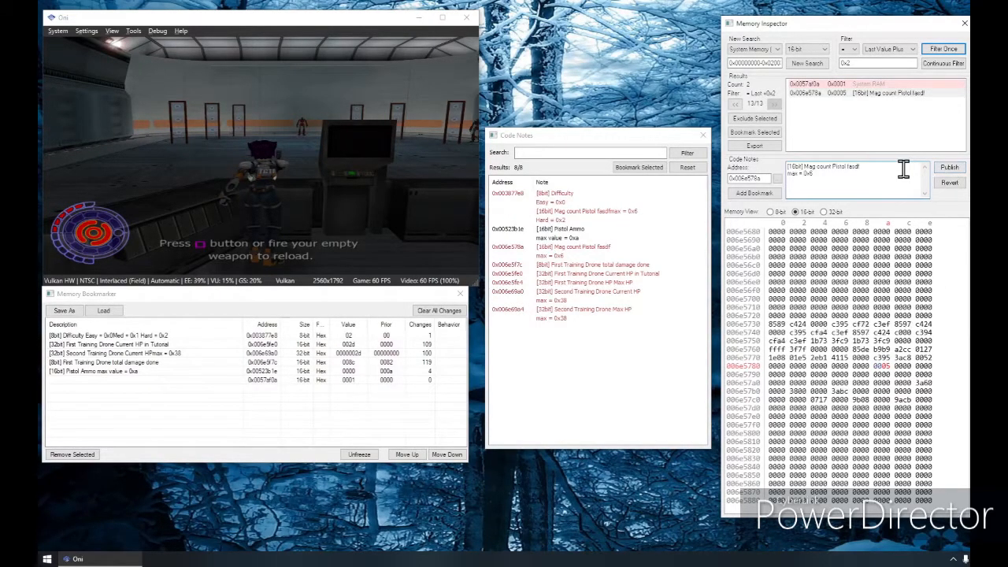